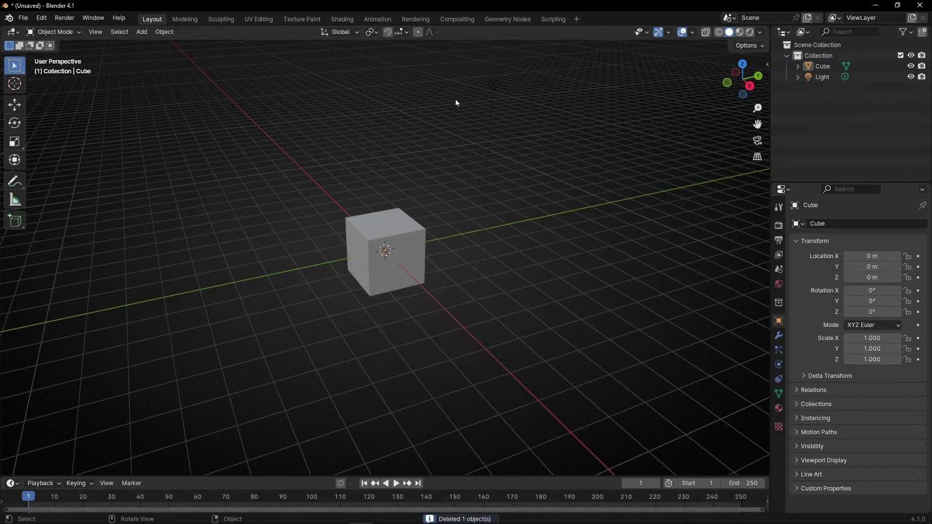
Delete the light and open the Geometry Nodes workspace, widening the viewport and node editor over the spreadsheet and side editors.
{"action": "key", "text": "Delete"}
{"action": "left_click", "coordinate": [508, 19]}
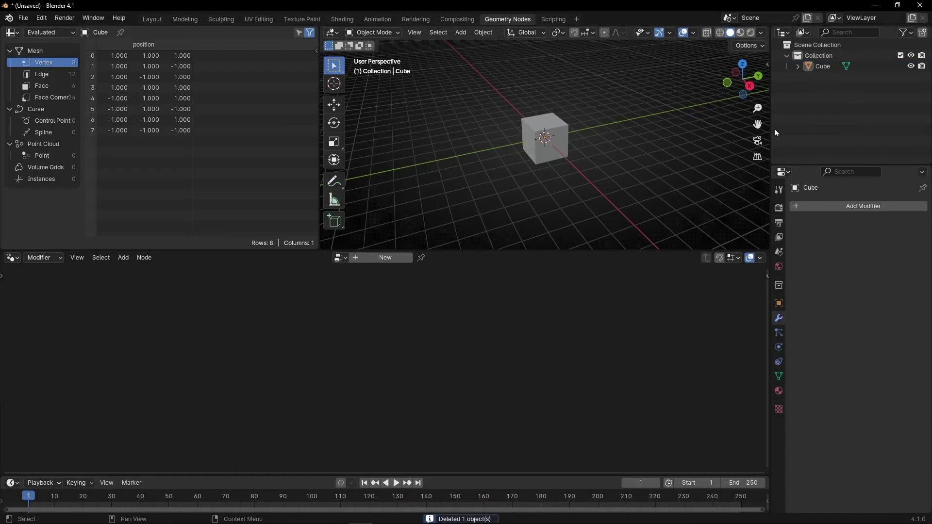
{"action": "left_click_drag", "start_coordinate": [773, 129], "coordinate": [917, 129]}
{"action": "left_click_drag", "start_coordinate": [320, 150], "coordinate": [2, 151]}
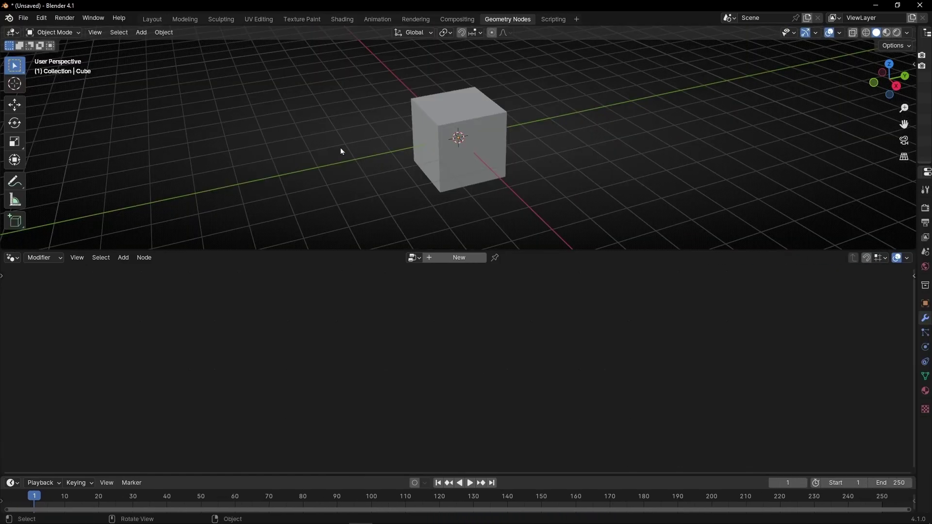
Create a new geometry node tree on the cube and delete its Group Input node.
{"action": "left_click", "coordinate": [460, 257]}
{"action": "left_click", "coordinate": [306, 394]}
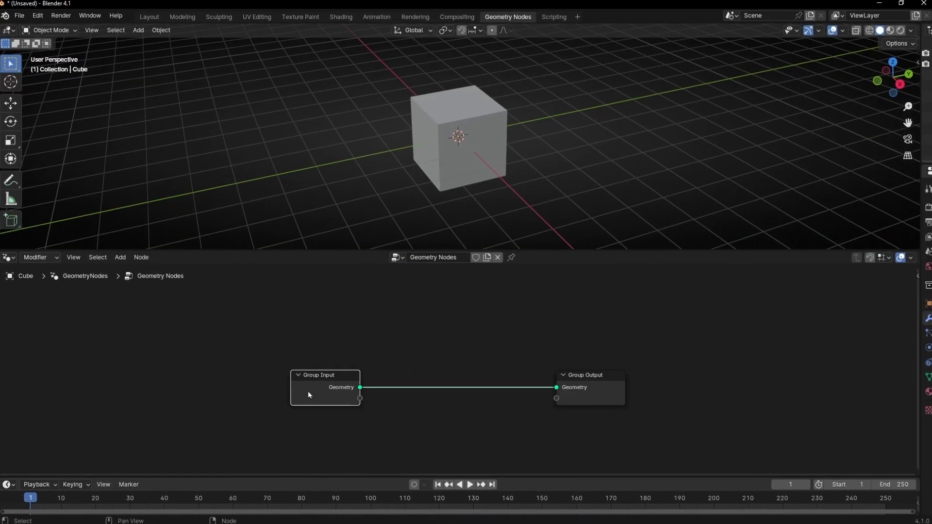
{"action": "key", "text": "Delete"}
Add a Quadrilateral node and connect its Curve output to the Group Output's Geometry input.
{"action": "key", "text": "shift+a"}
{"action": "mouse_move", "coordinate": [309, 396]}
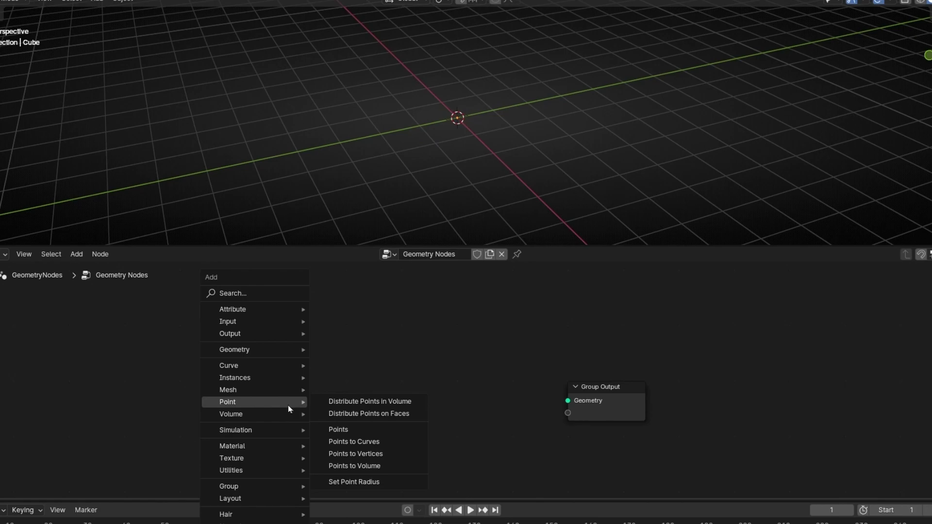
{"action": "type", "text": "qua"}
{"action": "key", "text": "Return"}
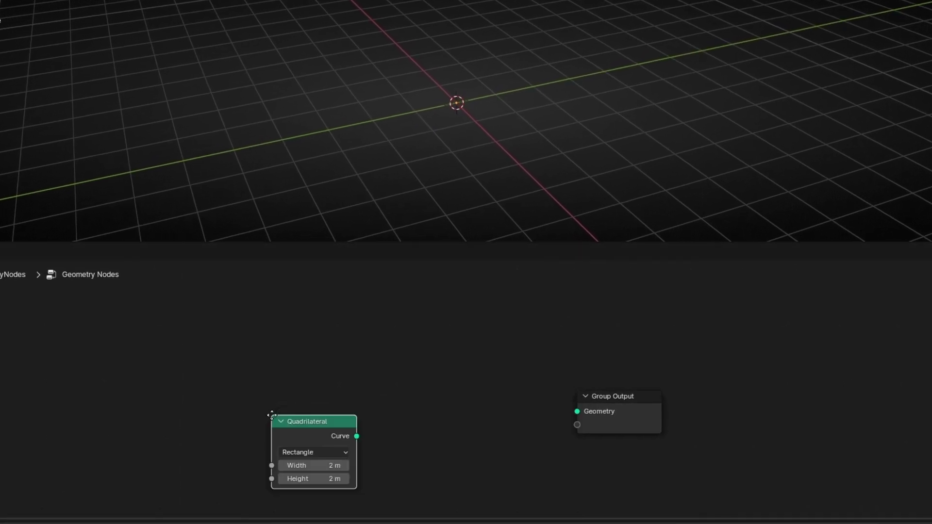
{"action": "left_click", "coordinate": [268, 344]}
{"action": "left_click_drag", "start_coordinate": [352, 365], "coordinate": [609, 394]}
Try out a different Width on the Quadrilateral node and undo the change.
{"action": "scroll", "coordinate": [518, 135], "scroll_direction": "up", "scroll_amount": 3}
{"action": "left_click", "coordinate": [493, 133]}
{"action": "middle_click_drag", "start_coordinate": [602, 126], "coordinate": [560, 170]}
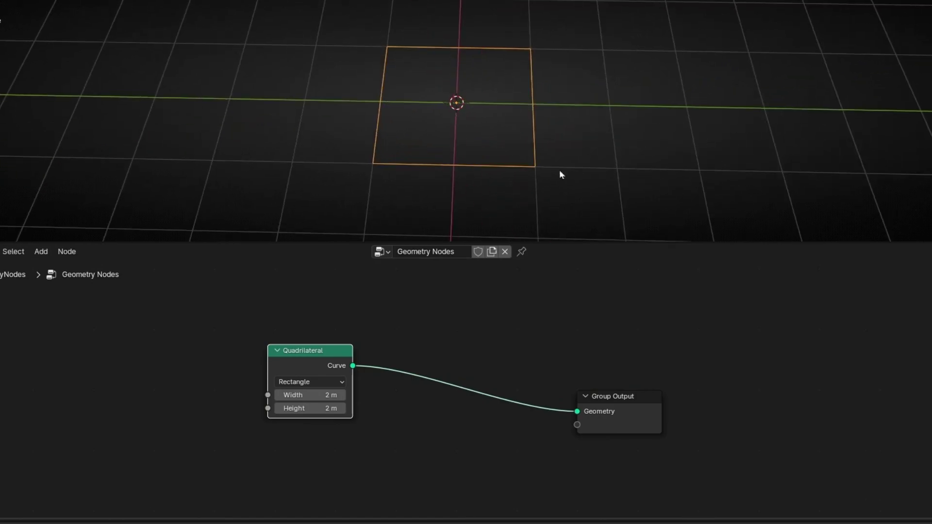
{"action": "scroll", "coordinate": [559, 170], "scroll_direction": "up", "scroll_amount": 2}
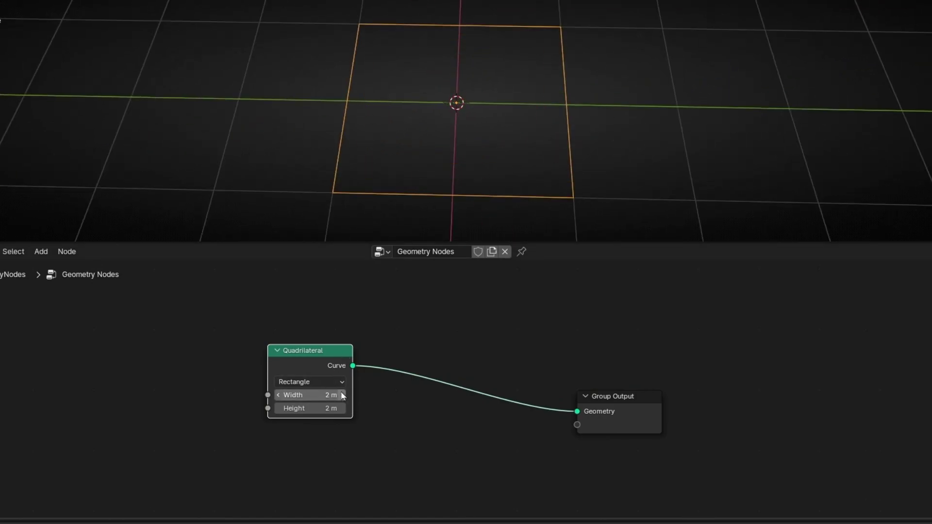
{"action": "left_click_drag", "start_coordinate": [319, 395], "coordinate": [412, 404]}
{"action": "key", "text": "ctrl+z"}
{"action": "key", "text": "ctrl+z"}
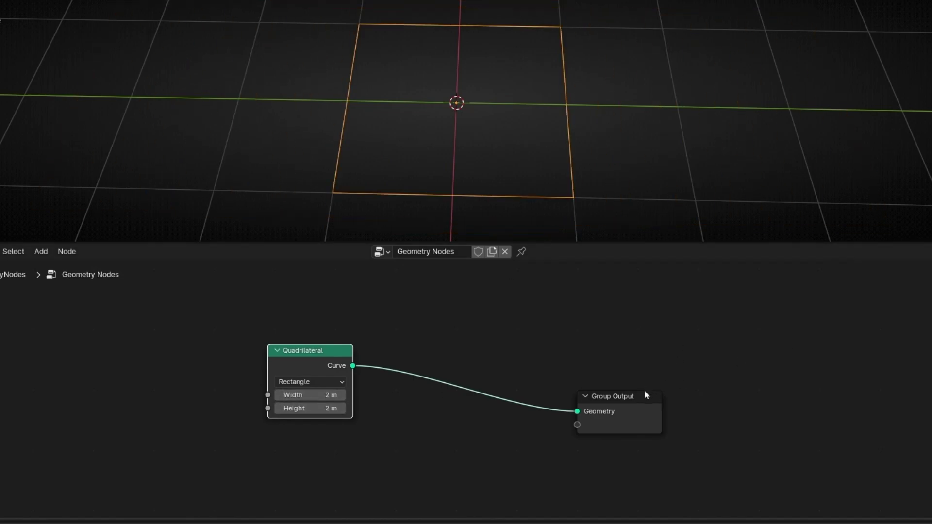
Move the Group Output node up so it sits roughly level with the Quadrilateral node.
{"action": "left_click_drag", "start_coordinate": [645, 396], "coordinate": [656, 365]}
{"action": "scroll", "coordinate": [346, 176], "scroll_direction": "up", "scroll_amount": 2}
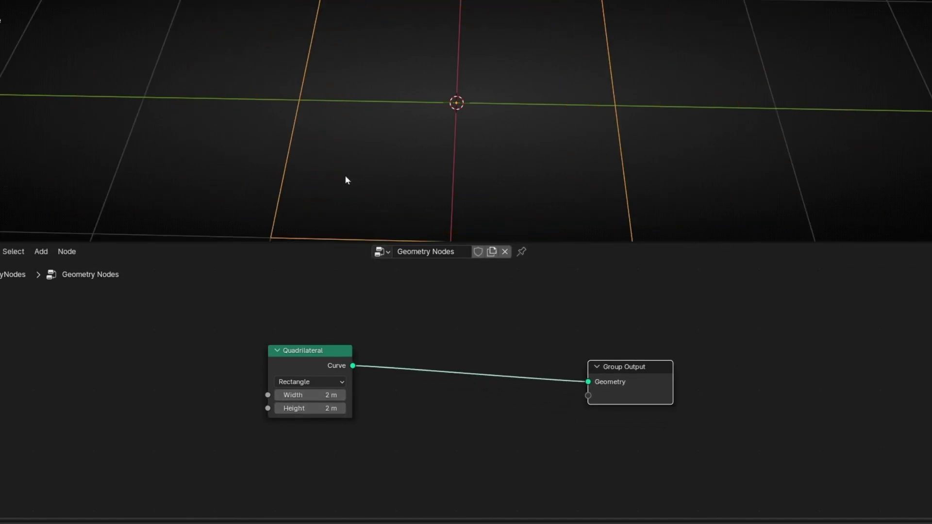
{"action": "middle_click_drag", "start_coordinate": [345, 176], "coordinate": [343, 155]}
{"action": "scroll", "coordinate": [343, 155], "scroll_direction": "down", "scroll_amount": 1}
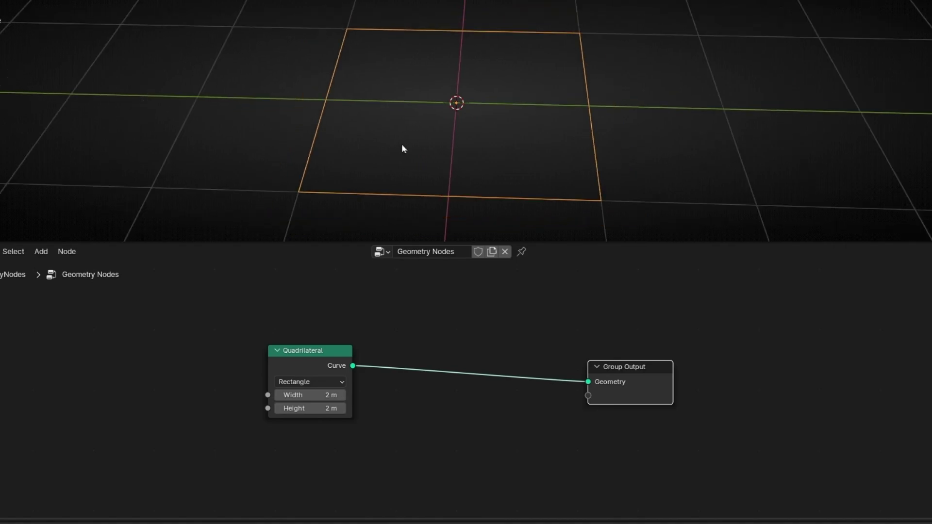
{"action": "middle_click_drag", "start_coordinate": [401, 143], "coordinate": [402, 152]}
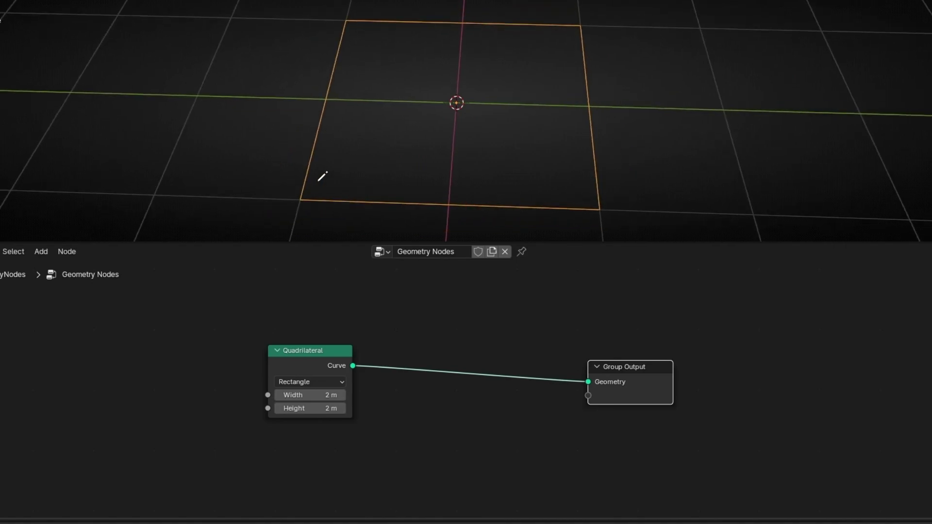
Mark the four corners of the rectangle with annotation strokes and erase them.
{"action": "left_click_drag", "start_coordinate": [318, 181], "coordinate": [340, 183]}
{"action": "left_click_drag", "start_coordinate": [612, 196], "coordinate": [618, 181]}
{"action": "mouse_move", "coordinate": [584, 9]}
{"action": "left_mouse_down"}
{"action": "mouse_move", "coordinate": [564, 43]}
{"action": "mouse_move", "coordinate": [585, 8]}
{"action": "left_mouse_up"}
{"action": "left_click_drag", "start_coordinate": [325, 14], "coordinate": [320, 16]}
{"action": "mouse_move", "coordinate": [582, 29]}
{"action": "left_mouse_down", "text": "ctrl"}
{"action": "mouse_move", "coordinate": [821, 135]}
{"action": "mouse_move", "coordinate": [301, 204]}
{"action": "left_mouse_up", "text": "ctrl"}
Insert a Fillet Curve node between the Quadrilateral and Group Output nodes.
{"action": "key", "text": "shift+a"}
{"action": "type", "text": "fillet"}
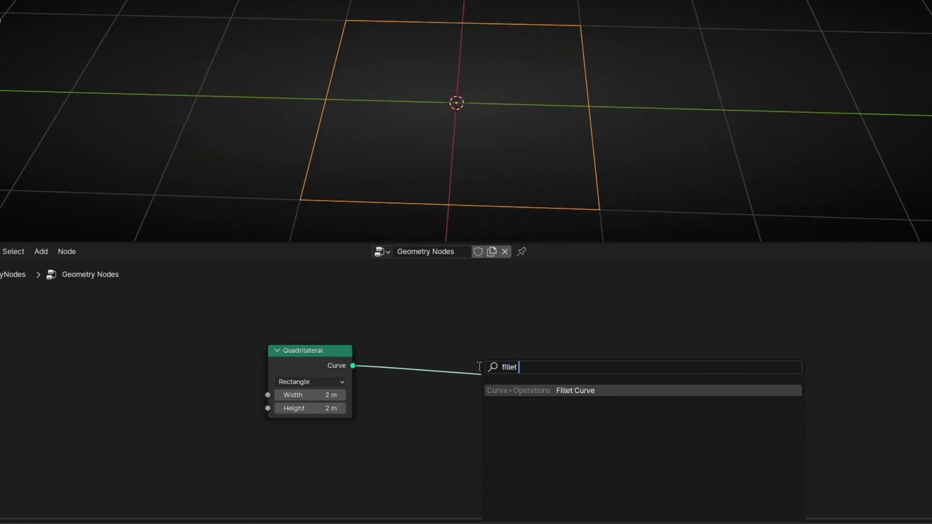
{"action": "key", "text": "Return"}
{"action": "left_click", "coordinate": [438, 335]}
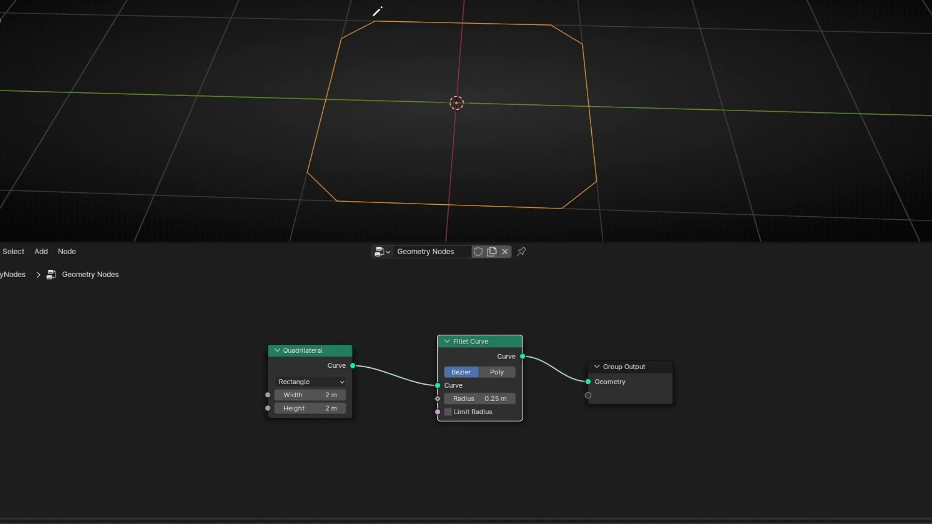
Set the Fillet Curve radius to 0 m in Bézier mode.
{"action": "scroll", "coordinate": [448, 411], "scroll_direction": "up", "scroll_amount": 2}
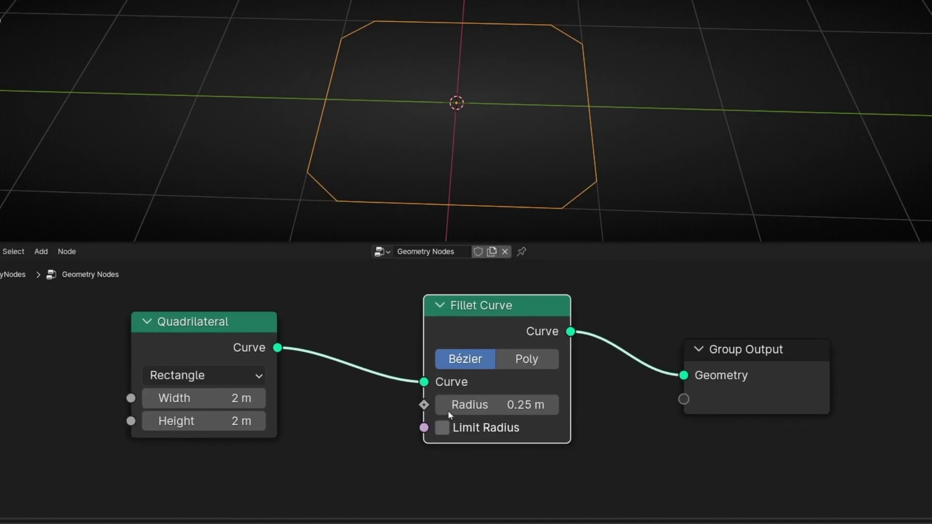
{"action": "scroll", "coordinate": [376, 397], "scroll_direction": "up", "scroll_amount": 1}
{"action": "middle_click_drag", "start_coordinate": [377, 398], "coordinate": [290, 416]}
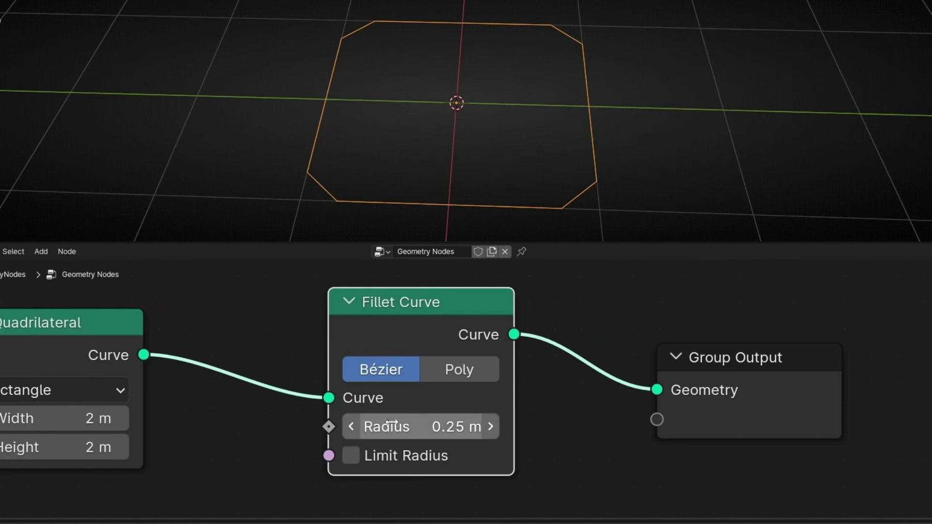
{"action": "left_click_drag", "start_coordinate": [428, 422], "coordinate": [359, 423]}
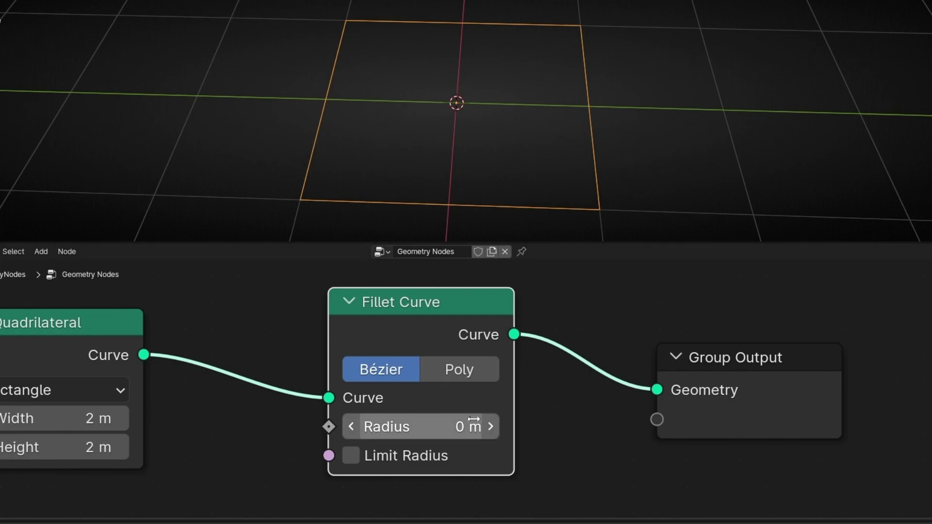
Raise the Fillet Curve radius to 1.4 m in 0.1 m increments and circle an overlapping corner with a temporary annotation.
{"action": "left_click", "coordinate": [492, 427]}
{"action": "left_click", "coordinate": [492, 427]}
{"action": "left_click", "coordinate": [491, 427]}
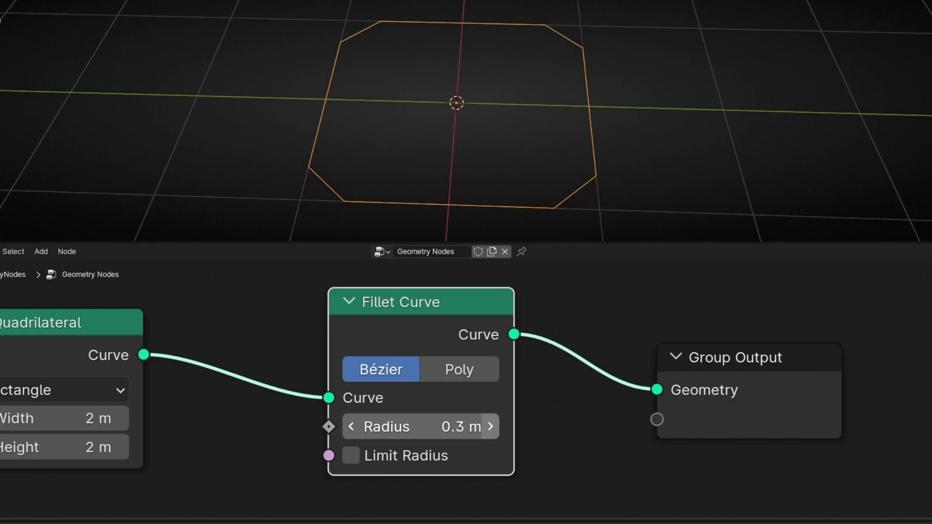
{"action": "left_click", "coordinate": [492, 427]}
{"action": "left_click", "coordinate": [492, 427]}
{"action": "left_click", "coordinate": [492, 427]}
{"action": "left_click", "coordinate": [492, 427]}
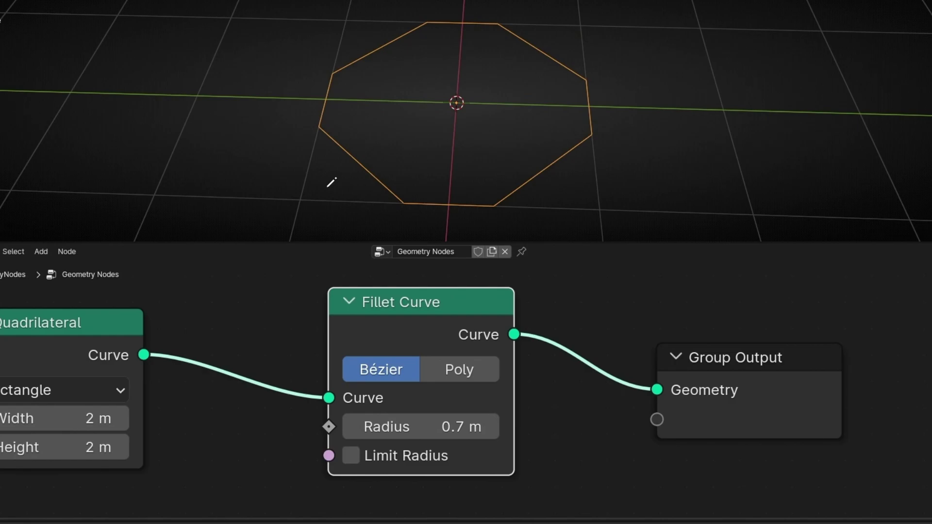
{"action": "left_click", "coordinate": [491, 427]}
{"action": "left_click", "coordinate": [491, 427]}
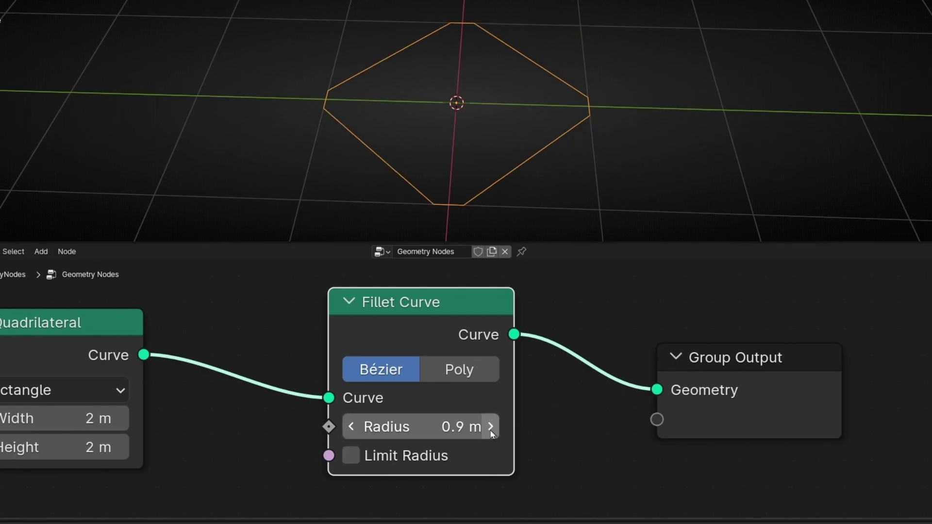
{"action": "left_click", "coordinate": [491, 426]}
{"action": "left_click", "coordinate": [491, 427]}
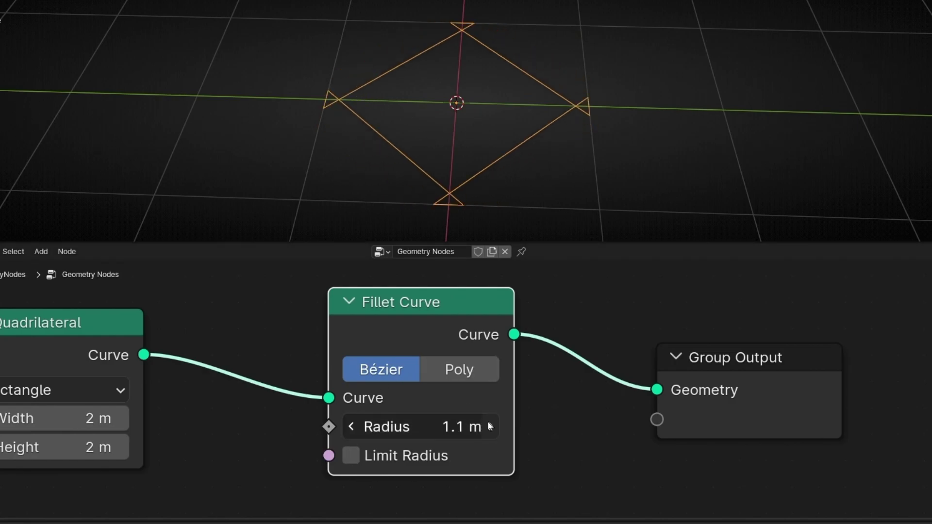
{"action": "left_click", "coordinate": [492, 426]}
{"action": "left_click", "coordinate": [492, 427]}
{"action": "left_click", "coordinate": [492, 426]}
{"action": "mouse_move", "coordinate": [360, 67]}
{"action": "left_mouse_down"}
{"action": "mouse_move", "coordinate": [284, 121]}
{"action": "mouse_move", "coordinate": [365, 44]}
{"action": "left_mouse_up"}
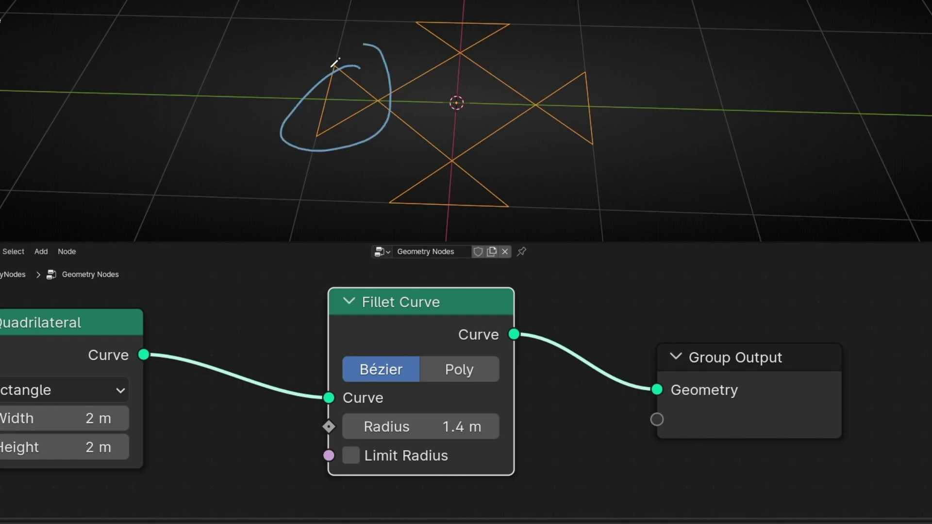
{"action": "key", "text": "ctrl+z"}
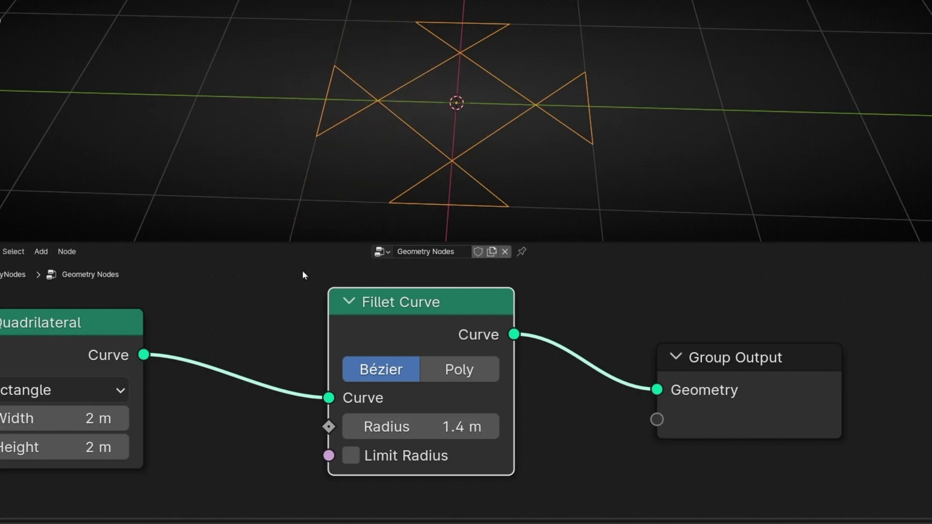
Enable Limit Radius on the Fillet Curve node, test radii up to about 4.2 m, and reduce the radius to 0 m.
{"action": "left_click", "coordinate": [357, 459]}
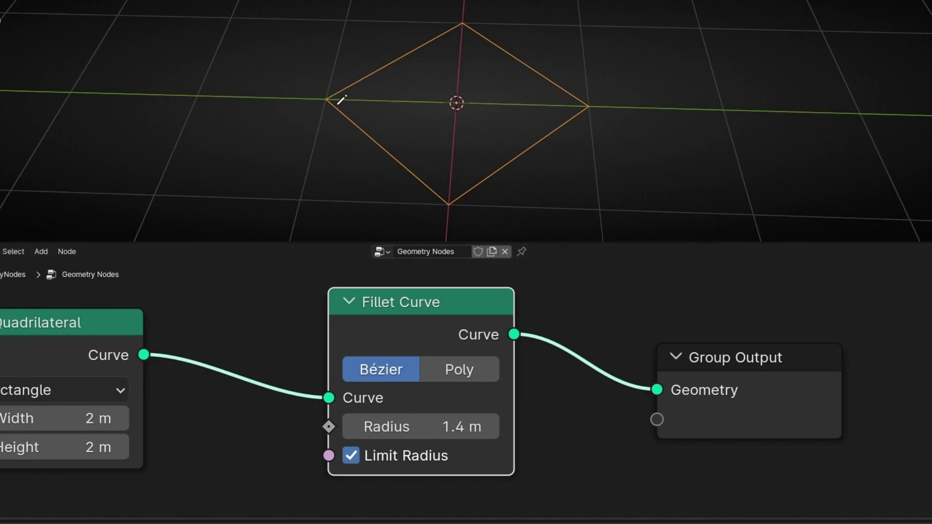
{"action": "left_click_drag", "start_coordinate": [462, 427], "coordinate": [491, 427]}
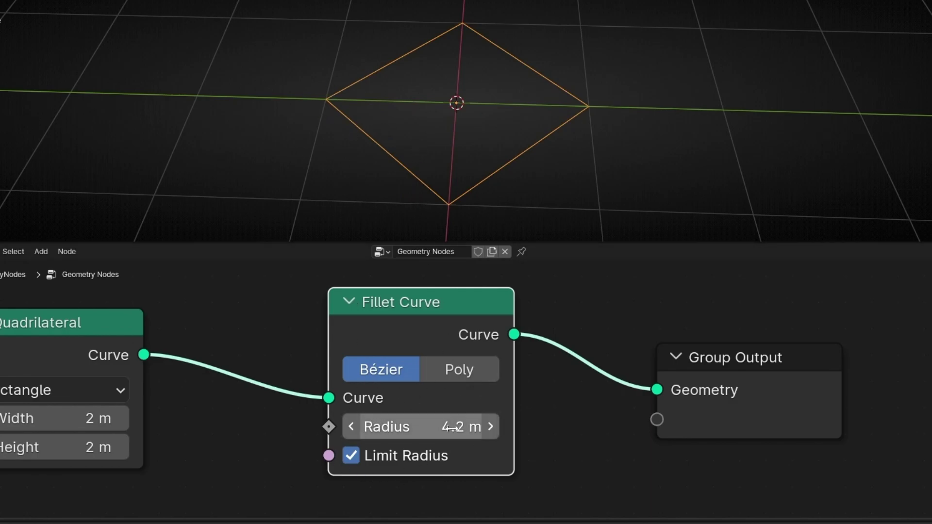
{"action": "left_click_drag", "start_coordinate": [449, 429], "coordinate": [393, 429]}
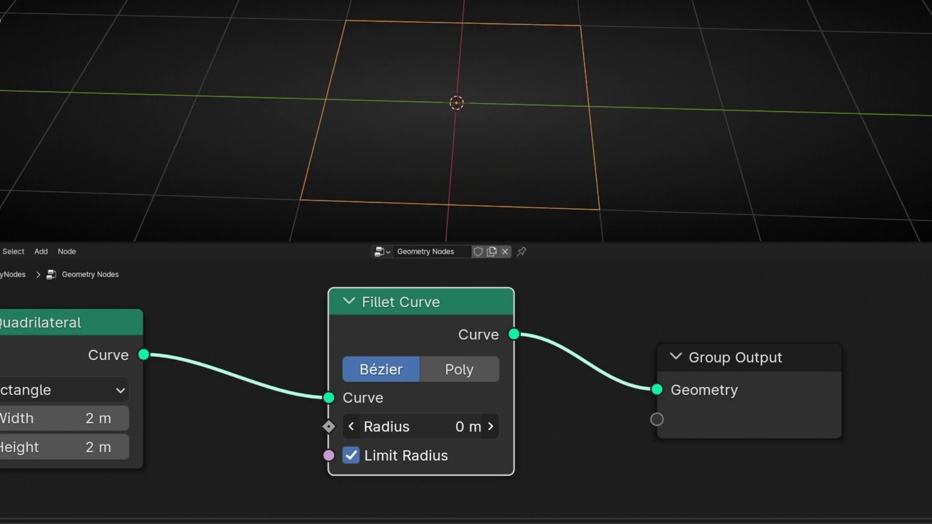
Switch the Fillet Curve node to Poly mode and set its radius to 0.5 m.
{"action": "left_click", "coordinate": [469, 373]}
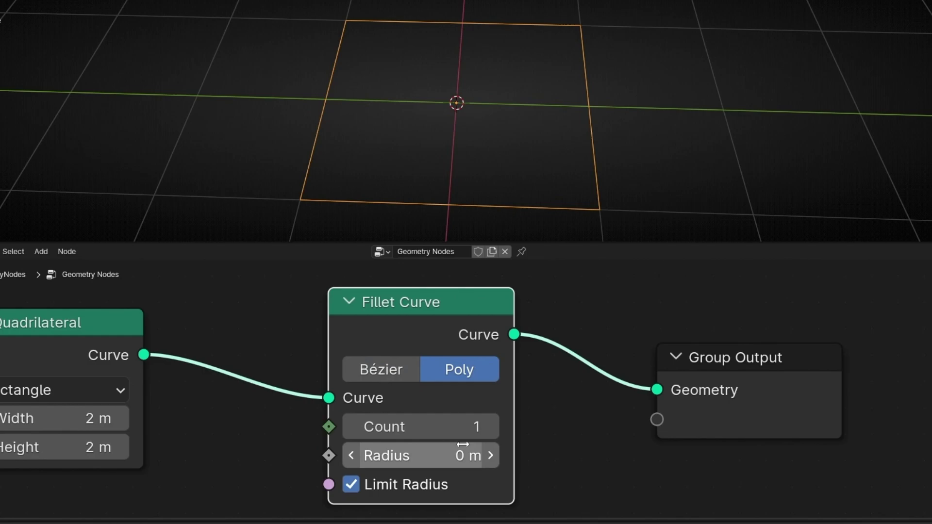
{"action": "left_click", "coordinate": [492, 455]}
{"action": "left_click", "coordinate": [491, 454]}
{"action": "left_click", "coordinate": [492, 455]}
{"action": "left_click", "coordinate": [492, 455]}
{"action": "left_click", "coordinate": [492, 456]}
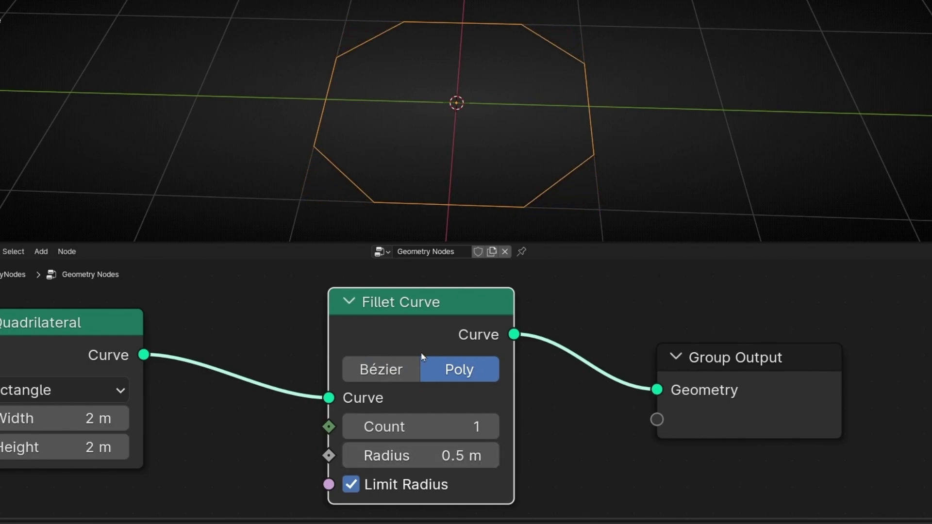
Increase the Fillet Curve count gradually to 54 and set the radius to 0.6 m.
{"action": "left_click", "coordinate": [491, 428]}
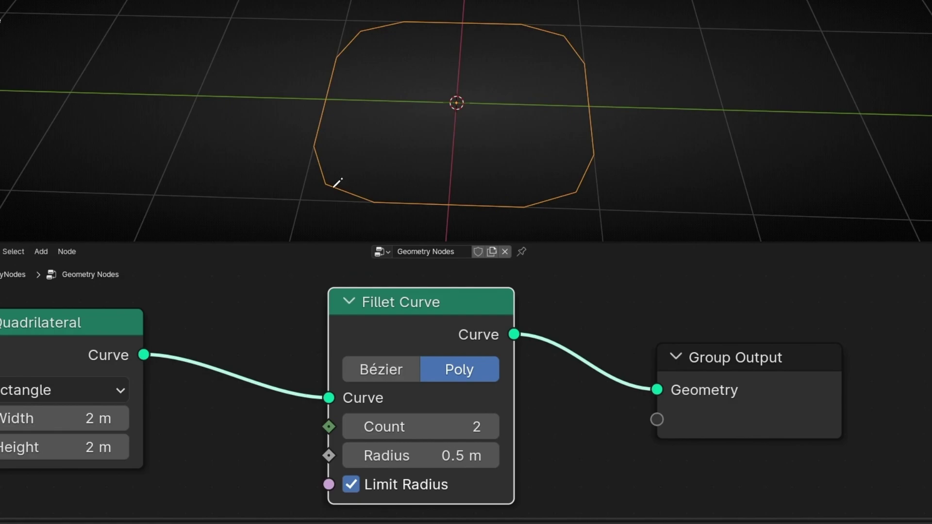
{"action": "left_click", "coordinate": [491, 426]}
{"action": "left_click", "coordinate": [492, 426]}
{"action": "left_click", "coordinate": [492, 427]}
{"action": "left_click", "coordinate": [491, 426]}
{"action": "left_click", "coordinate": [491, 426]}
{"action": "left_click", "coordinate": [491, 426]}
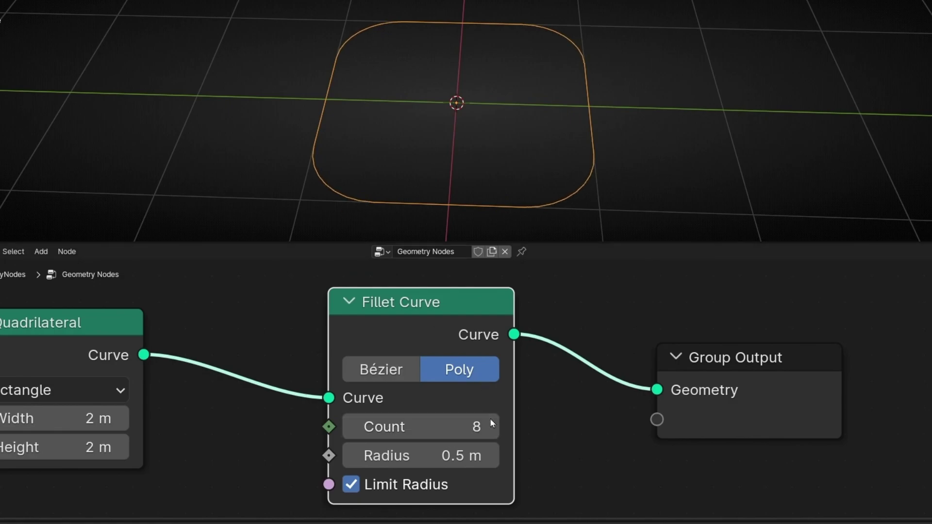
{"action": "left_click", "coordinate": [492, 426]}
{"action": "left_click", "coordinate": [492, 427]}
{"action": "left_click_drag", "start_coordinate": [492, 426], "coordinate": [407, 454]}
Circle the rounded corners of the curve with annotation strokes and remove the strokes.
{"action": "mouse_move", "coordinate": [413, 167]}
{"action": "middle_mouse_down"}
{"action": "mouse_move", "coordinate": [406, 185]}
{"action": "mouse_move", "coordinate": [393, 183]}
{"action": "mouse_move", "coordinate": [404, 168]}
{"action": "mouse_move", "coordinate": [429, 168]}
{"action": "middle_mouse_up"}
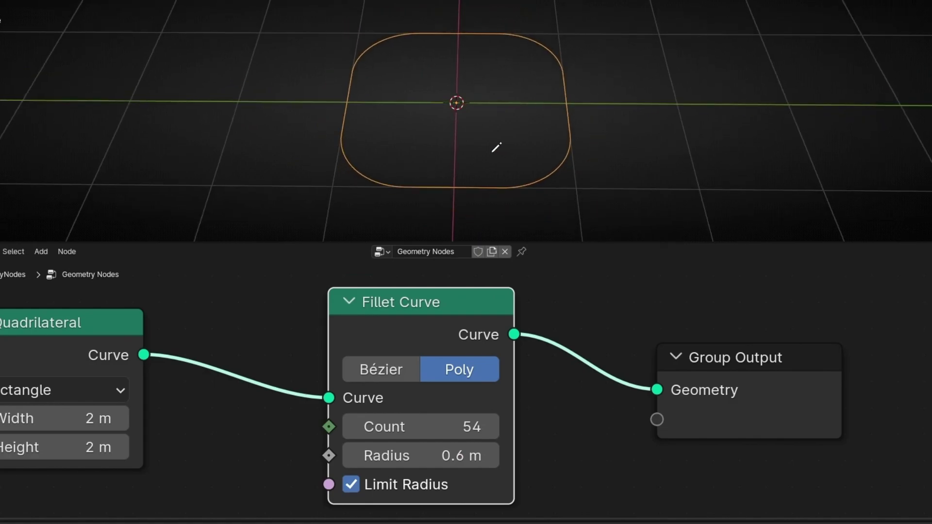
{"action": "mouse_move", "coordinate": [376, 143]}
{"action": "left_mouse_down"}
{"action": "mouse_move", "coordinate": [313, 175]}
{"action": "mouse_move", "coordinate": [372, 142]}
{"action": "left_mouse_up"}
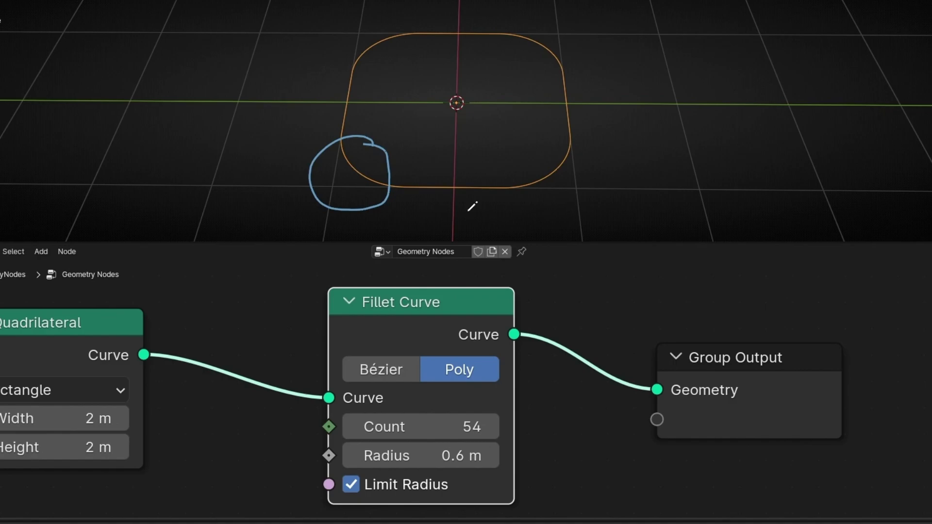
{"action": "mouse_move", "coordinate": [551, 138]}
{"action": "left_mouse_down"}
{"action": "mouse_move", "coordinate": [485, 177]}
{"action": "mouse_move", "coordinate": [559, 158]}
{"action": "left_mouse_up"}
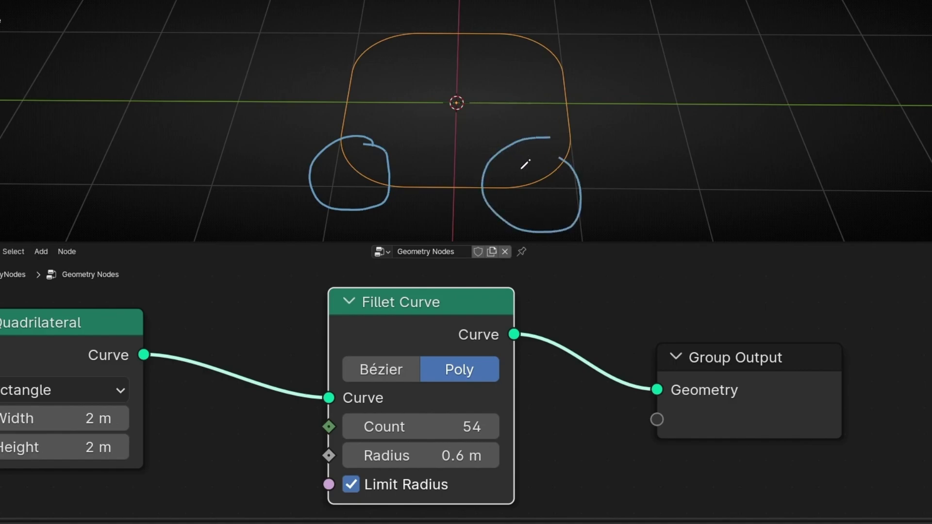
{"action": "left_click_drag", "start_coordinate": [535, 29], "coordinate": [585, 18]}
{"action": "key", "text": "ctrl+z"}
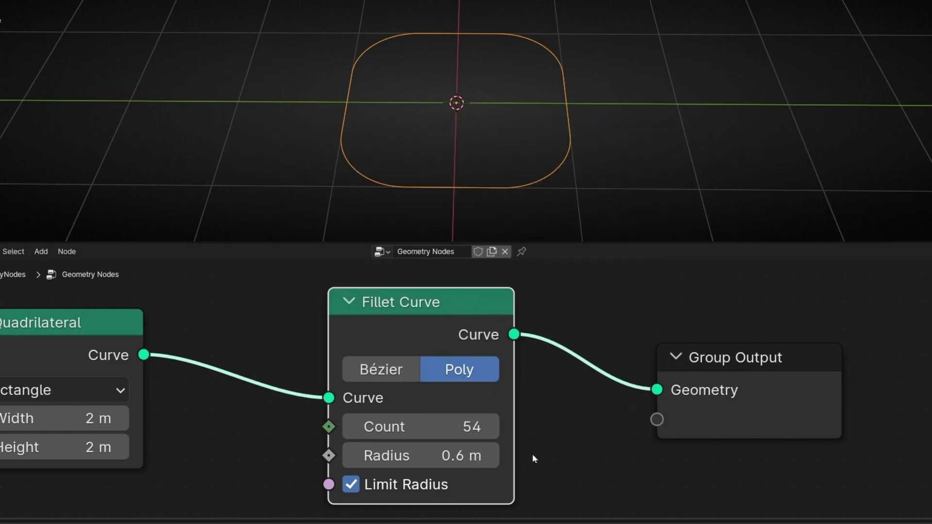
Set the Fillet Curve node's Count to 49.
{"action": "middle_click_drag", "start_coordinate": [533, 456], "coordinate": [572, 440]}
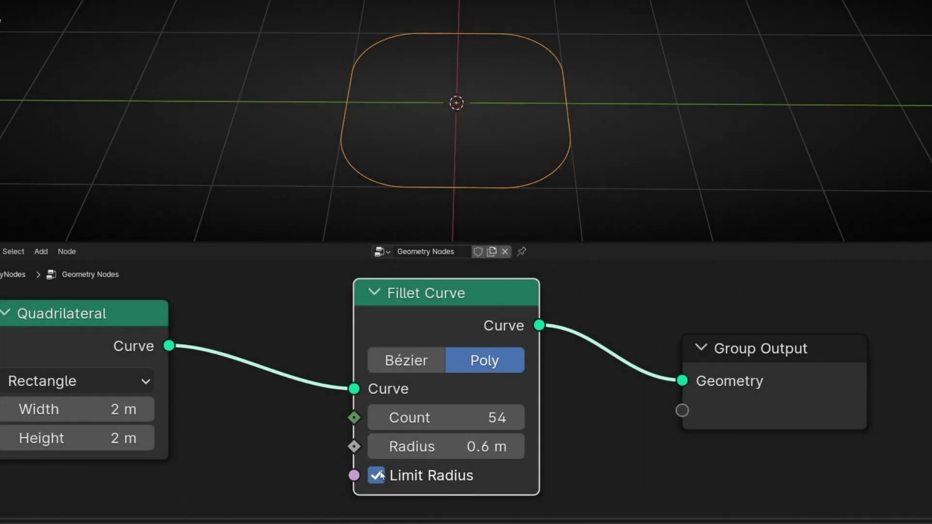
{"action": "left_click", "coordinate": [380, 475]}
{"action": "mouse_move", "coordinate": [443, 416]}
{"action": "left_mouse_down"}
{"action": "mouse_move", "coordinate": [417, 416]}
{"action": "mouse_move", "coordinate": [443, 416]}
{"action": "left_mouse_up"}
{"action": "scroll", "coordinate": [496, 449], "scroll_direction": "up", "scroll_amount": 1}
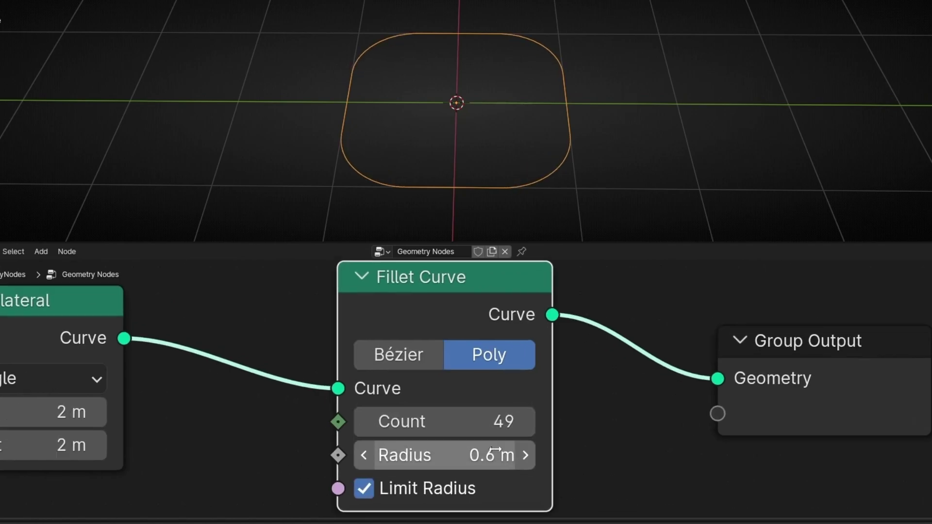
Set the Fillet Curve node's Radius to 0.59 m.
{"action": "middle_click_drag", "start_coordinate": [475, 421], "coordinate": [481, 381]}
{"action": "mouse_move", "coordinate": [445, 435]}
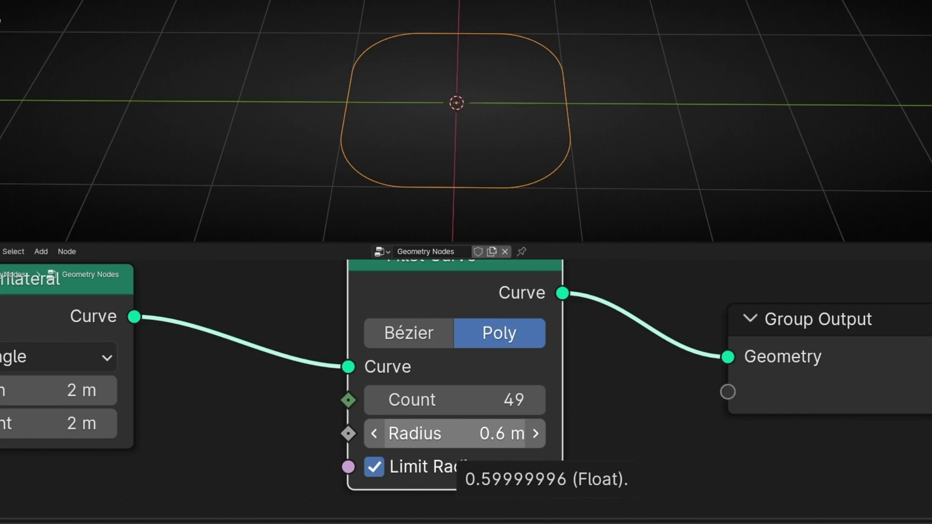
{"action": "left_click_drag", "start_coordinate": [484, 434], "coordinate": [318, 412]}
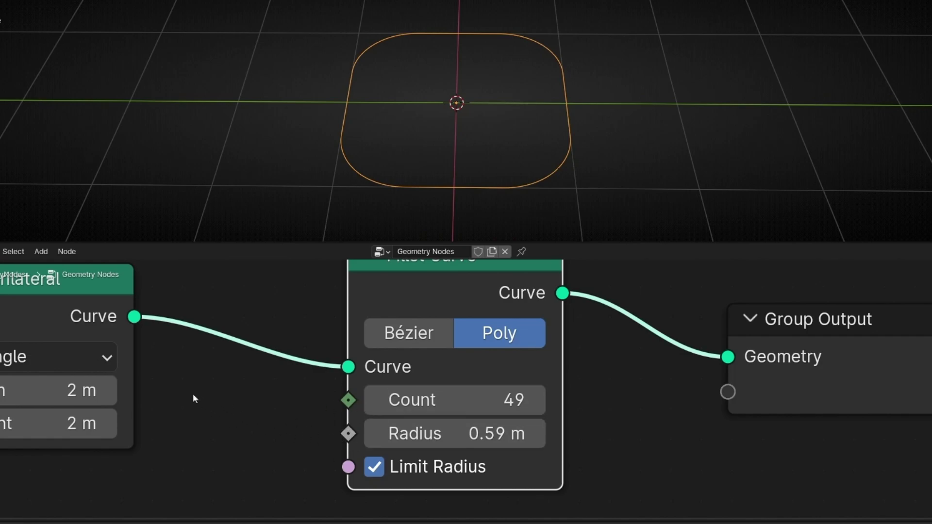
Move the Quadrilateral node aside, add an Index node, and connect it to the Fillet Curve node's Radius.
{"action": "scroll", "coordinate": [218, 427], "scroll_direction": "down", "scroll_amount": 1}
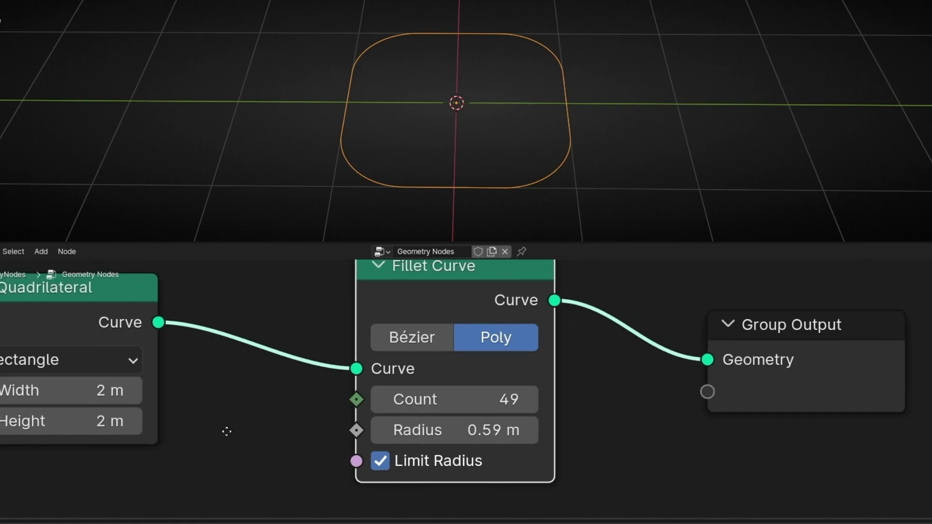
{"action": "middle_click_drag", "start_coordinate": [227, 430], "coordinate": [360, 444]}
{"action": "left_click_drag", "start_coordinate": [280, 358], "coordinate": [172, 357]}
{"action": "key", "text": "shift+a"}
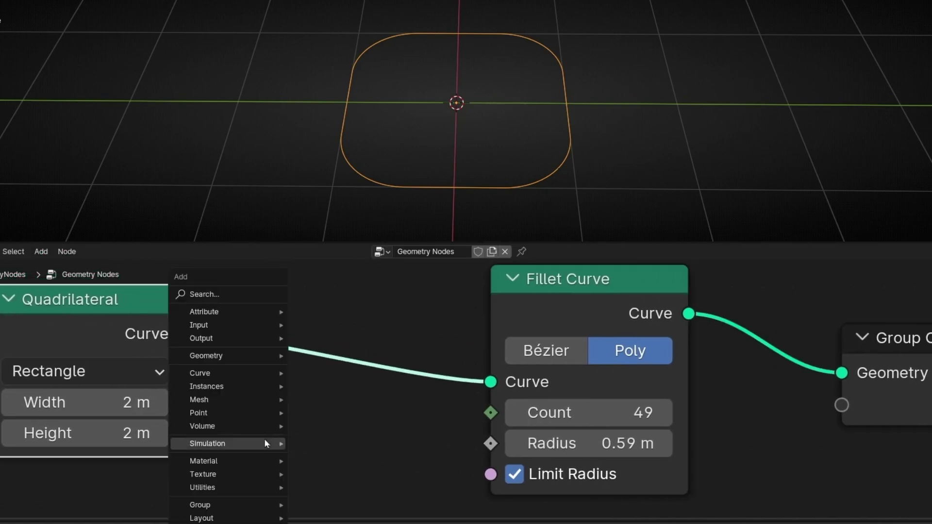
{"action": "mouse_move", "coordinate": [266, 443]}
{"action": "type", "text": "index"}
{"action": "key", "text": "Return"}
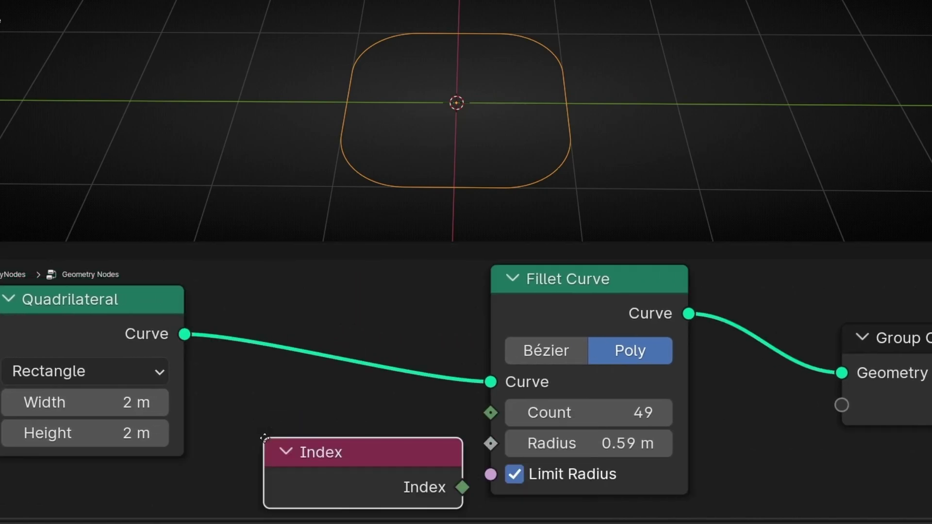
{"action": "left_click", "coordinate": [211, 404]}
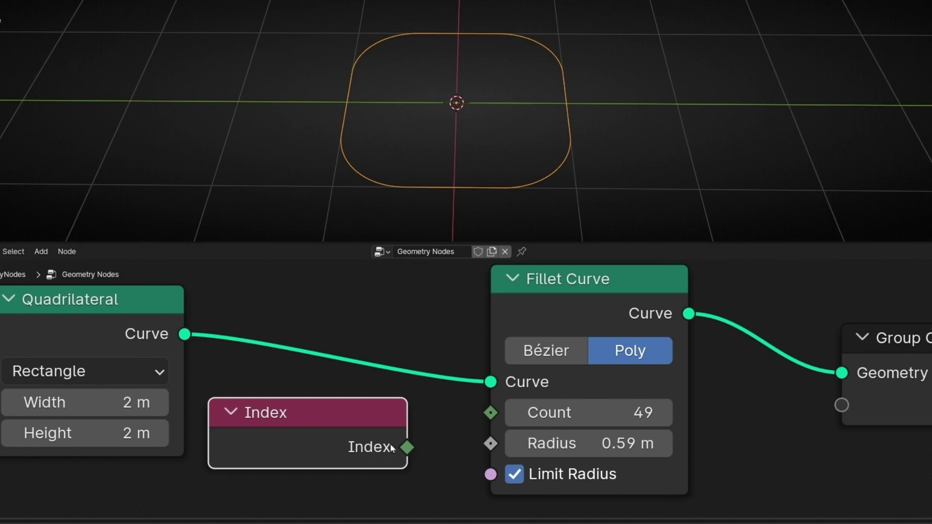
{"action": "left_click_drag", "start_coordinate": [407, 445], "coordinate": [483, 447]}
Circle the rounded corners and the one sharp corner of the curve with annotation strokes and erase the strokes.
{"action": "middle_click_drag", "start_coordinate": [604, 203], "coordinate": [439, 204]}
{"action": "mouse_move", "coordinate": [490, 15]}
{"action": "left_mouse_down"}
{"action": "mouse_move", "coordinate": [377, 93]}
{"action": "mouse_move", "coordinate": [588, 43]}
{"action": "mouse_move", "coordinate": [484, 23]}
{"action": "left_mouse_up"}
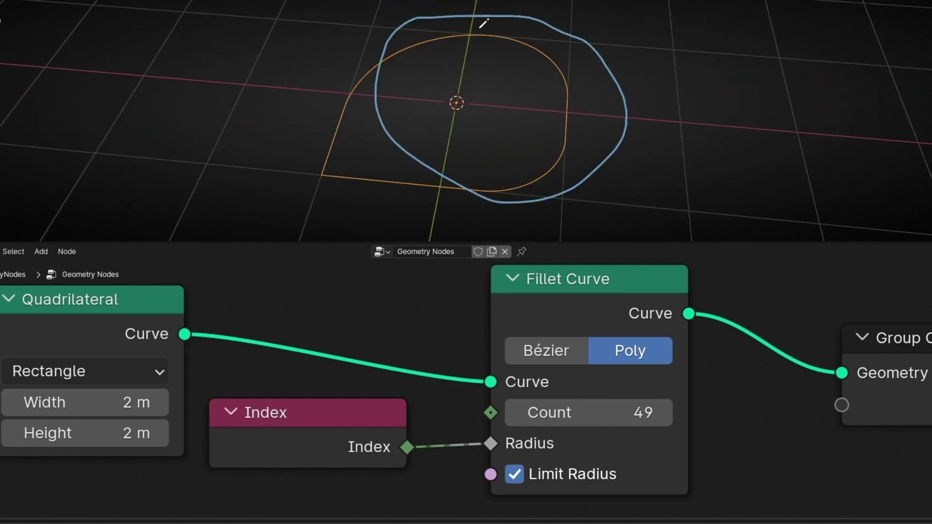
{"action": "left_click_drag", "start_coordinate": [343, 152], "coordinate": [343, 145]}
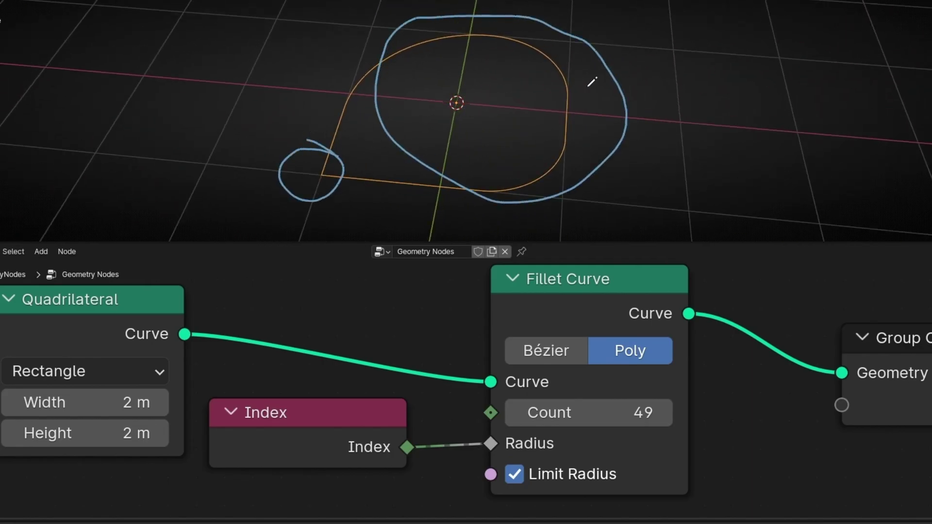
{"action": "mouse_move", "coordinate": [593, 83]}
{"action": "right_mouse_down"}
{"action": "mouse_move", "coordinate": [589, 183]}
{"action": "mouse_move", "coordinate": [457, 25]}
{"action": "mouse_move", "coordinate": [398, 93]}
{"action": "right_mouse_up"}
{"action": "mouse_move", "coordinate": [364, 168]}
{"action": "middle_mouse_down"}
{"action": "mouse_move", "coordinate": [406, 168]}
{"action": "mouse_move", "coordinate": [394, 168]}
{"action": "middle_mouse_up"}
Spread the nodes apart to make room before Fillet Curve and cut the link from Index to Radius.
{"action": "scroll", "coordinate": [287, 374], "scroll_direction": "down", "scroll_amount": 3}
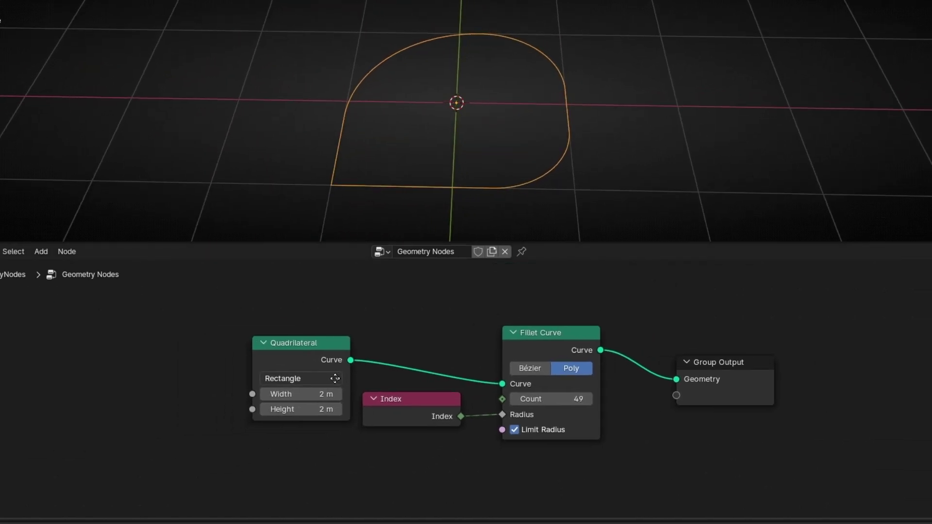
{"action": "left_click_drag", "start_coordinate": [301, 350], "coordinate": [204, 351]}
{"action": "left_click_drag", "start_coordinate": [754, 393], "coordinate": [853, 383]}
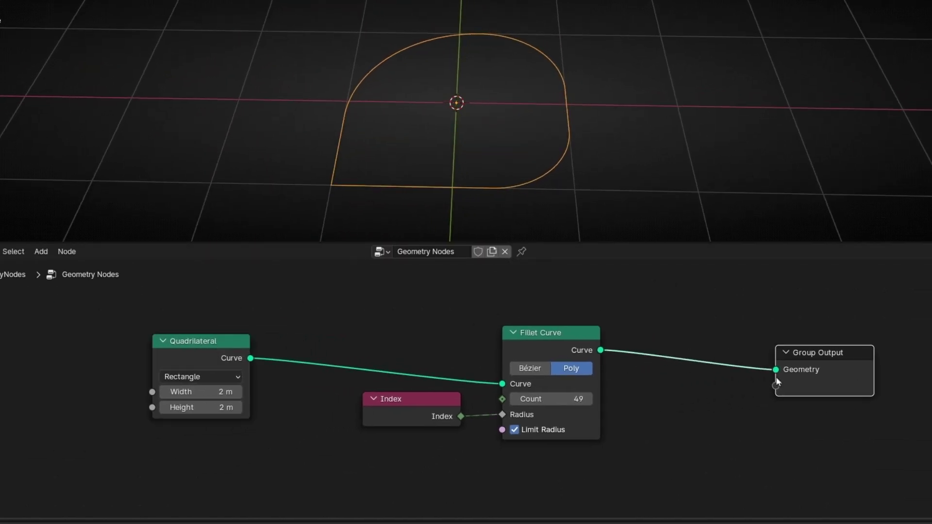
{"action": "left_click_drag", "start_coordinate": [568, 335], "coordinate": [700, 326]}
{"action": "left_click_drag", "start_coordinate": [451, 399], "coordinate": [416, 409]}
{"action": "middle_click_drag", "start_coordinate": [456, 184], "coordinate": [466, 195]}
{"action": "left_click_drag", "start_coordinate": [402, 417], "coordinate": [390, 431]}
{"action": "right_click_drag", "start_coordinate": [523, 404], "coordinate": [505, 439], "text": "ctrl"}
{"action": "left_click", "coordinate": [444, 405]}
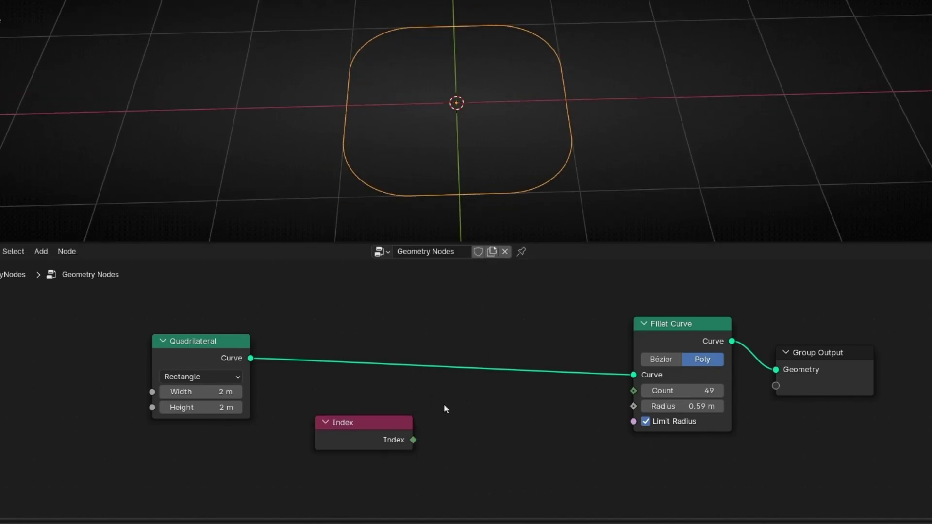
Add an Equal compare node feeding the Fillet Curve Radius and set its input type to Integer.
{"action": "left_click_drag", "start_coordinate": [634, 407], "coordinate": [339, 392]}
{"action": "type", "text": "equa"}
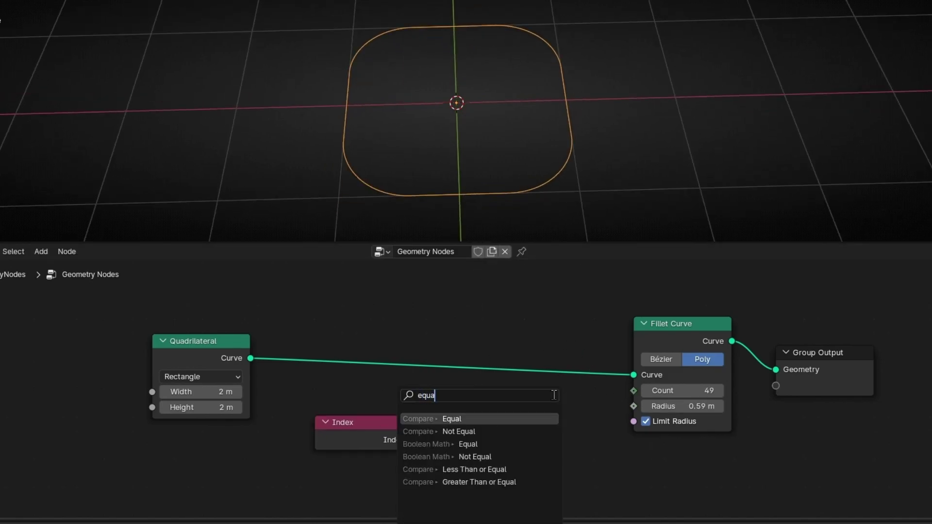
{"action": "key", "text": "Return"}
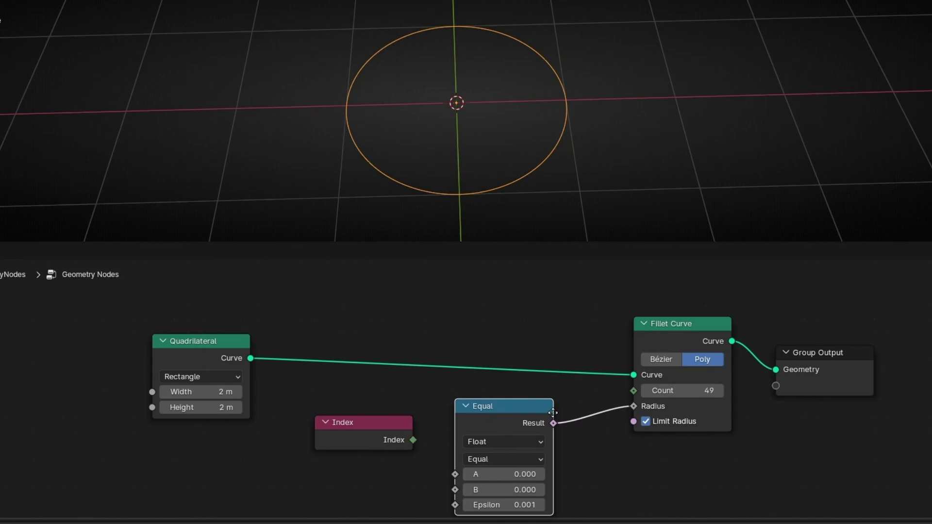
{"action": "left_click", "coordinate": [553, 413]}
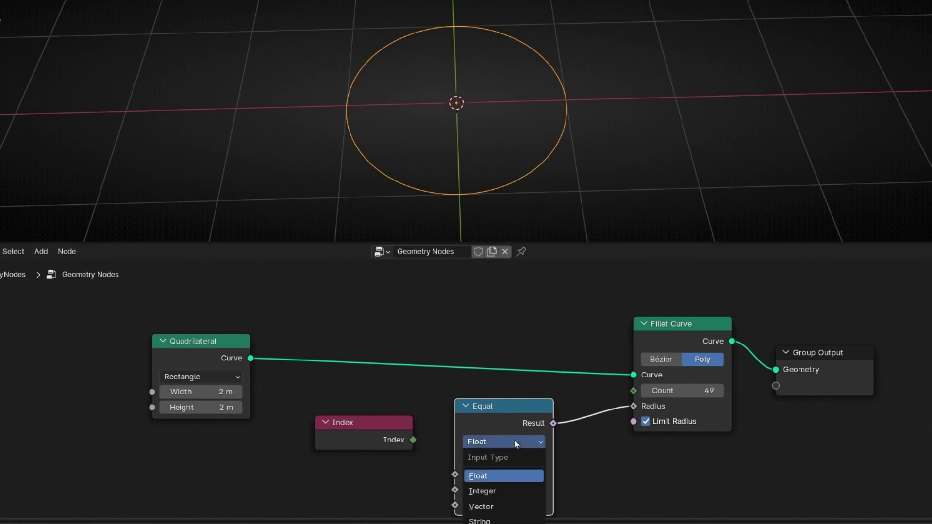
{"action": "left_click", "coordinate": [489, 492]}
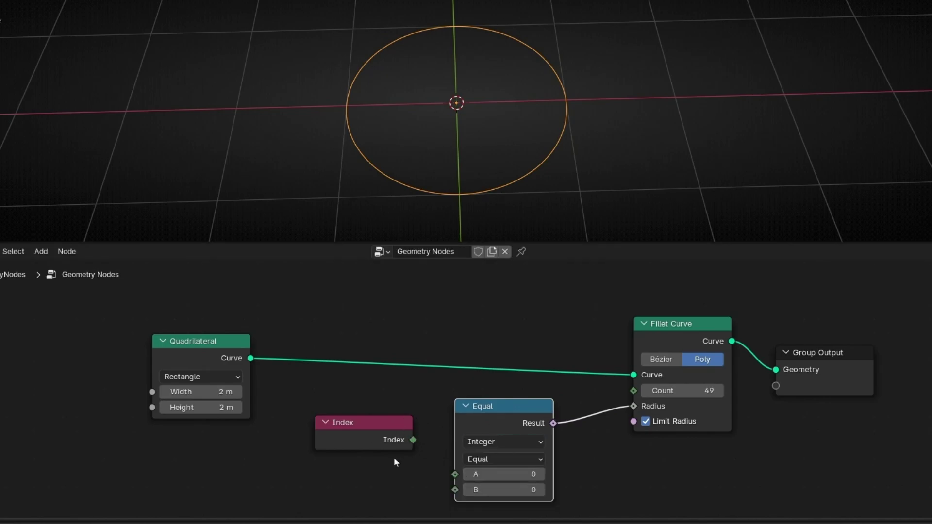
Connect the Index node's output to the A input of the Equal node.
{"action": "scroll", "coordinate": [414, 460], "scroll_direction": "up", "scroll_amount": 2}
{"action": "middle_click_drag", "start_coordinate": [416, 462], "coordinate": [362, 365]}
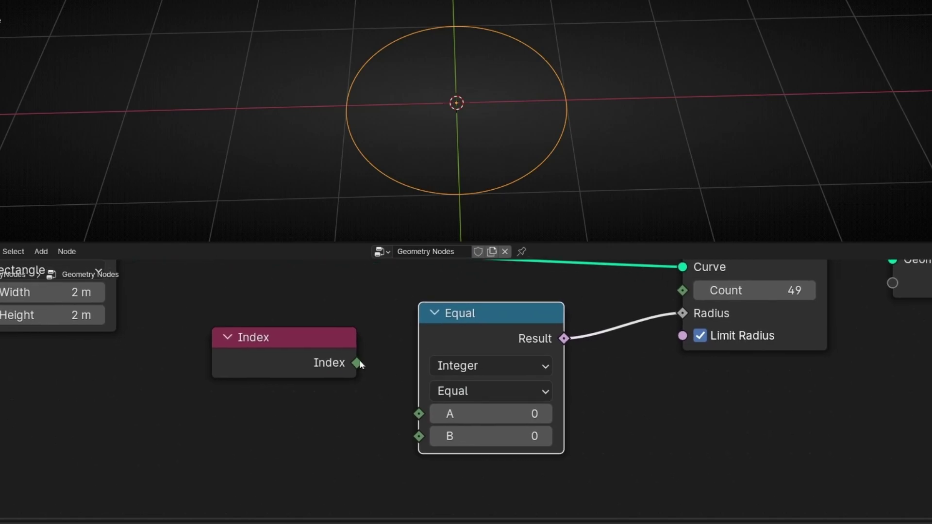
{"action": "left_click_drag", "start_coordinate": [358, 363], "coordinate": [431, 416]}
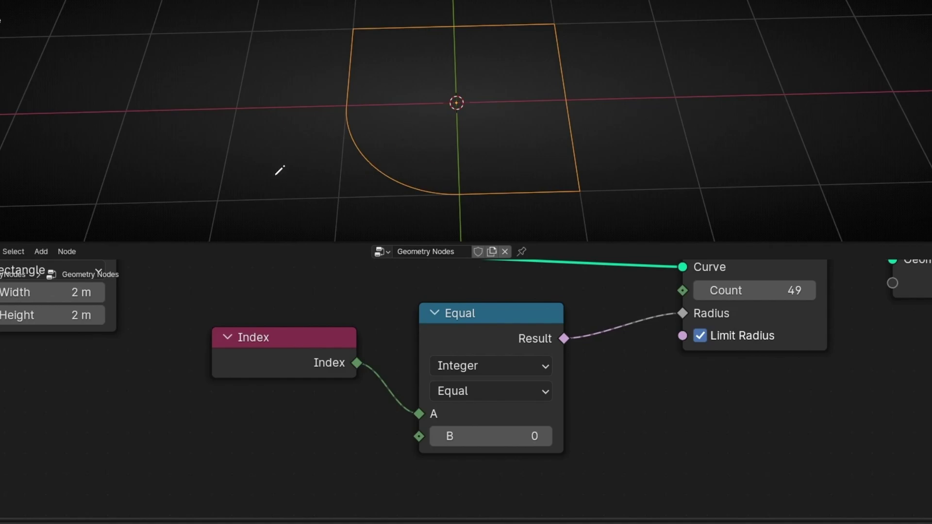
Write the numbers 0, 1, 2 and 3 beside the curve's corners as annotations and shift the Index node slightly.
{"action": "left_click_drag", "start_coordinate": [587, 179], "coordinate": [613, 196]}
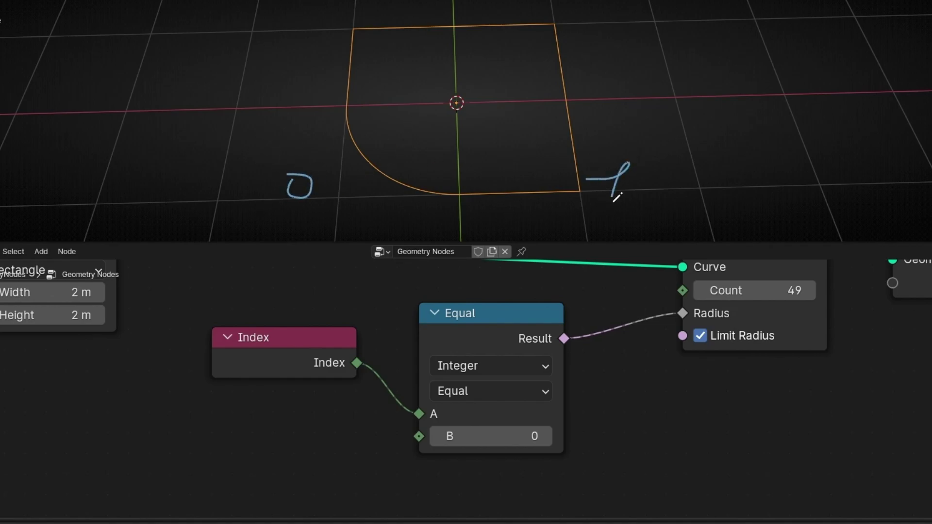
{"action": "left_click_drag", "start_coordinate": [592, 37], "coordinate": [624, 55]}
{"action": "left_click_drag", "start_coordinate": [316, 14], "coordinate": [303, 49]}
{"action": "mouse_move", "coordinate": [321, 355]}
{"action": "left_mouse_down"}
{"action": "mouse_move", "coordinate": [354, 339]}
{"action": "mouse_move", "coordinate": [333, 344]}
{"action": "left_mouse_up"}
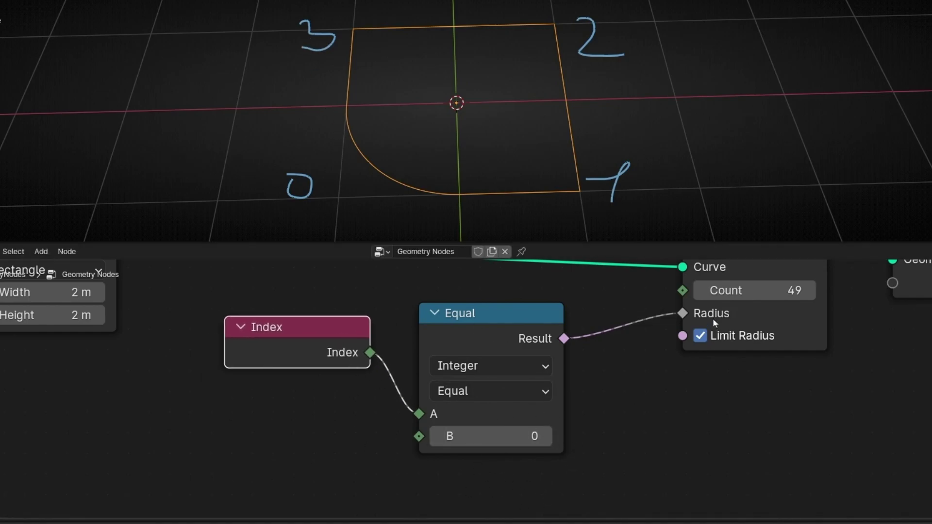
Change the Equal node's B value to 1, 2 and 3 in turn and return it to 0.
{"action": "scroll", "coordinate": [713, 318], "scroll_direction": "down", "scroll_amount": 3}
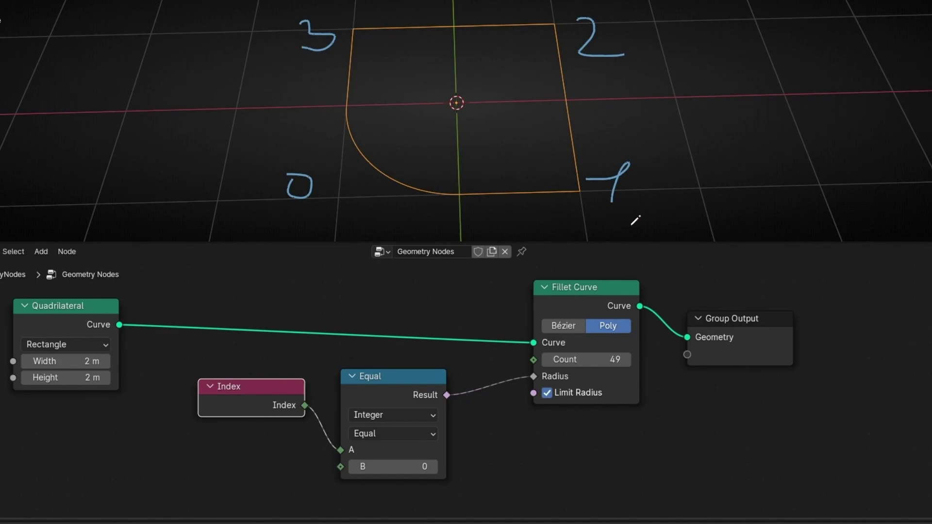
{"action": "left_click", "coordinate": [432, 467]}
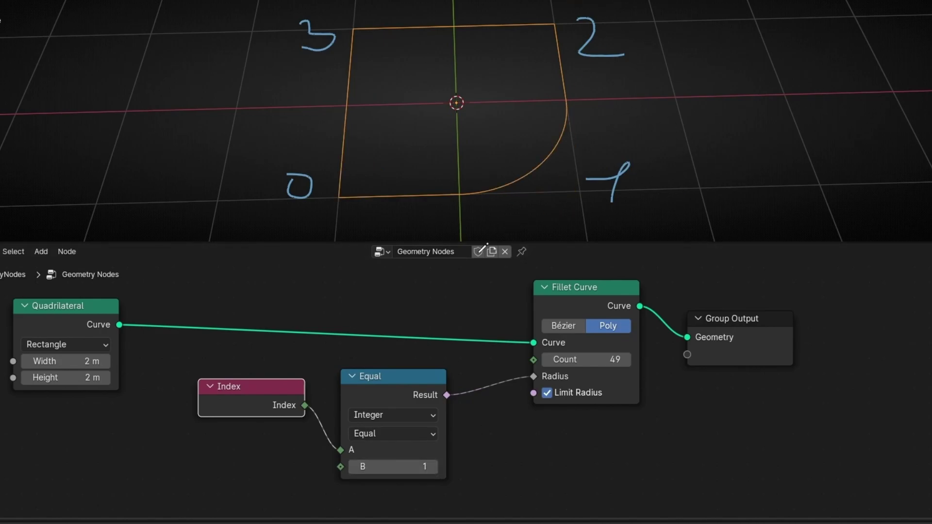
{"action": "left_click", "coordinate": [433, 467]}
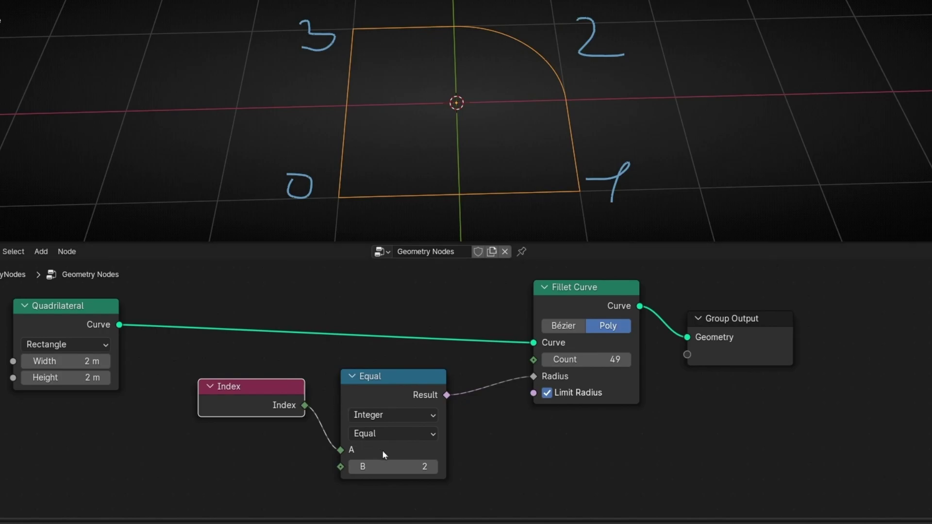
{"action": "left_click", "coordinate": [432, 467]}
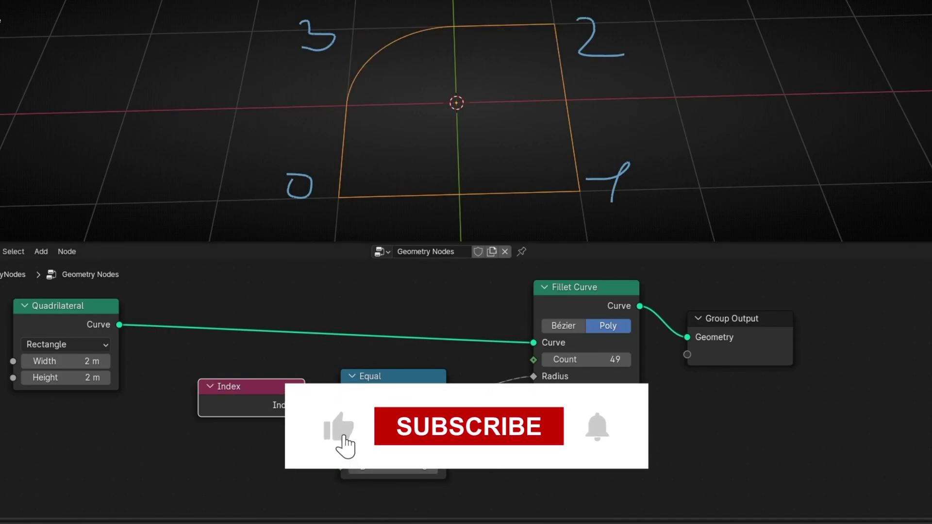
{"action": "left_click_drag", "start_coordinate": [432, 466], "coordinate": [389, 467]}
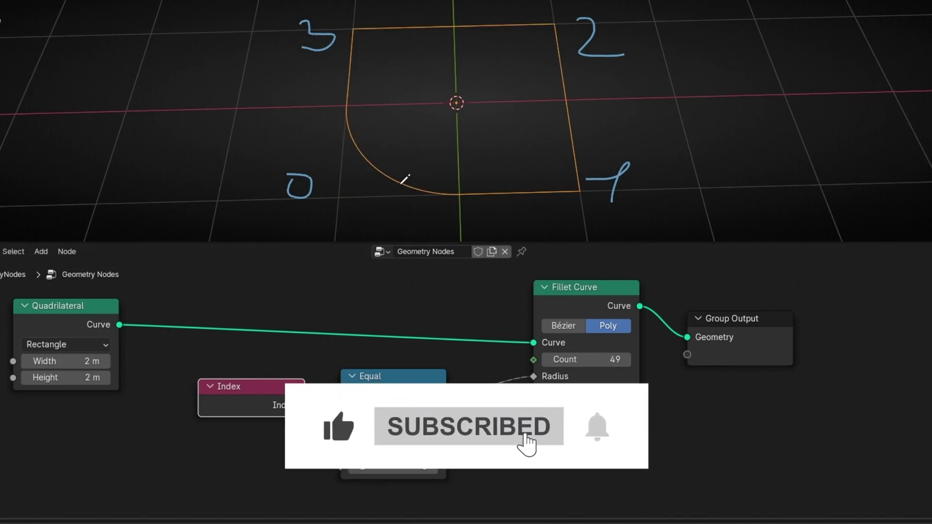
Undo the annotation stroke drawn along the rounded corner 0.
{"action": "scroll", "coordinate": [456, 390], "scroll_direction": "up", "scroll_amount": 3}
{"action": "middle_click_drag", "start_coordinate": [599, 375], "coordinate": [506, 380]}
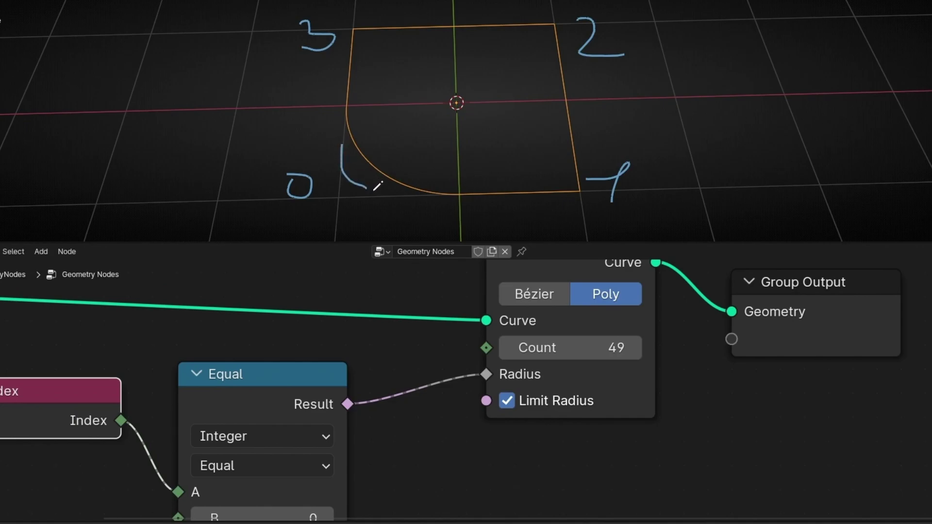
{"action": "key", "text": "ctrl+z"}
Move the Index and Equal nodes together away from Fillet Curve to free space between them.
{"action": "scroll", "coordinate": [427, 413], "scroll_direction": "down", "scroll_amount": 1}
{"action": "middle_click_drag", "start_coordinate": [459, 424], "coordinate": [540, 429]}
{"action": "left_click_drag", "start_coordinate": [58, 340], "coordinate": [323, 453]}
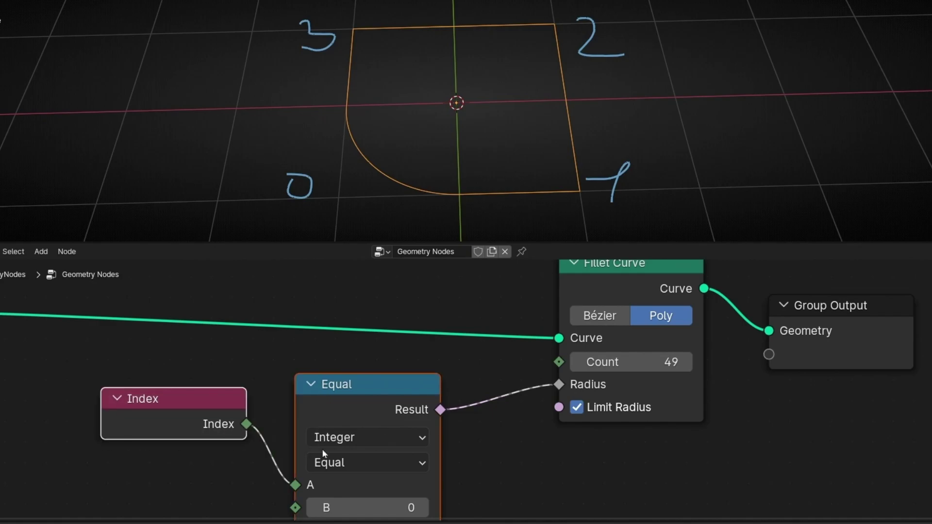
{"action": "key", "text": "g"}
{"action": "left_click", "coordinate": [194, 439]}
{"action": "left_click", "coordinate": [427, 449]}
Insert a Math node on the link between the Equal node's Result and the Fillet Curve Radius.
{"action": "key", "text": "shift+a"}
{"action": "type", "text": "math"}
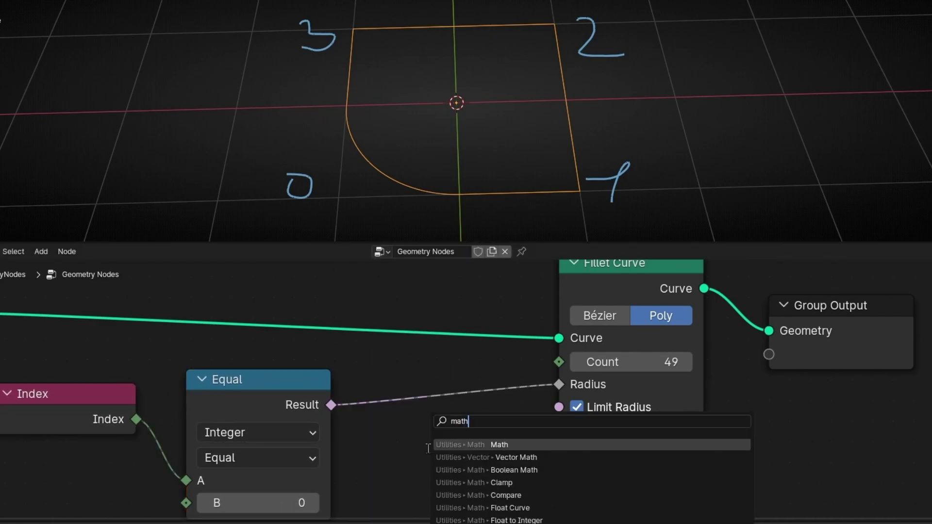
{"action": "key", "text": "Return"}
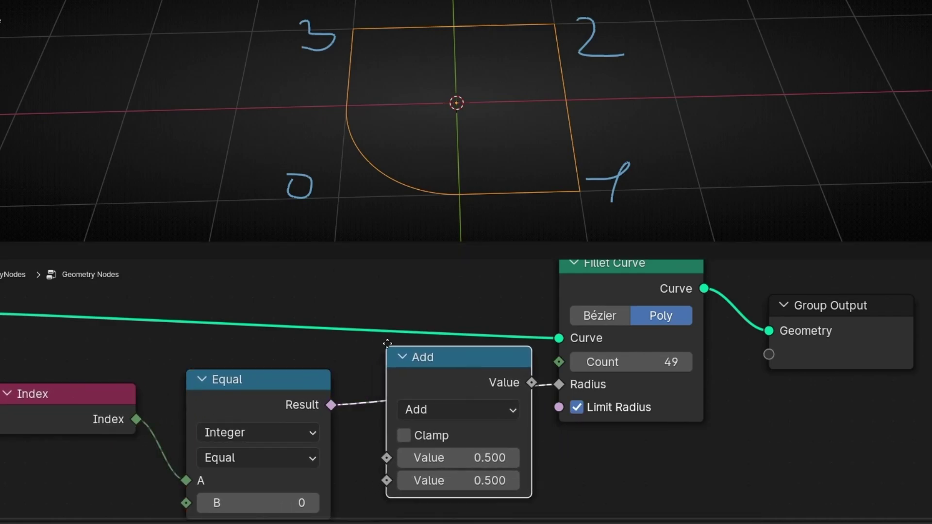
{"action": "left_click", "coordinate": [520, 457]}
Switch the Math node's operation to Multiply and reset its second value to 0.
{"action": "left_click", "coordinate": [485, 406]}
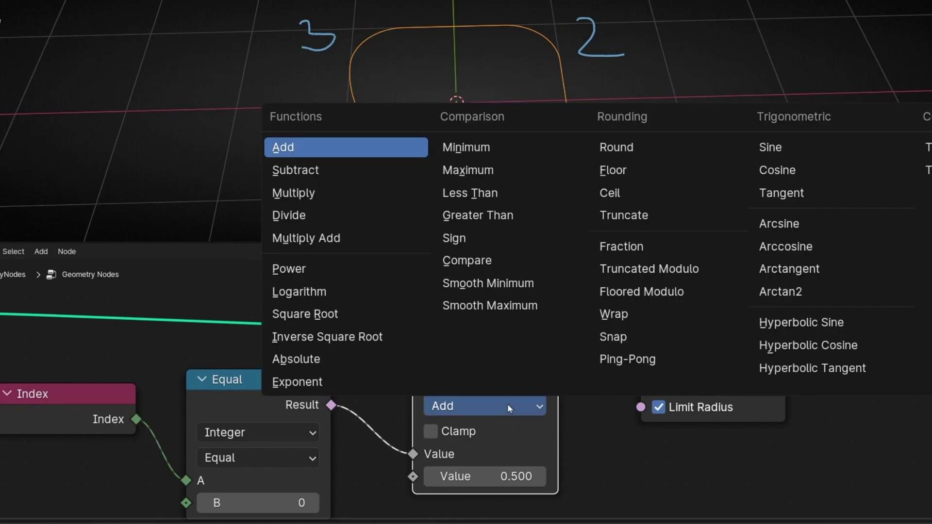
{"action": "left_click", "coordinate": [343, 192]}
{"action": "key", "text": "BackSpace"}
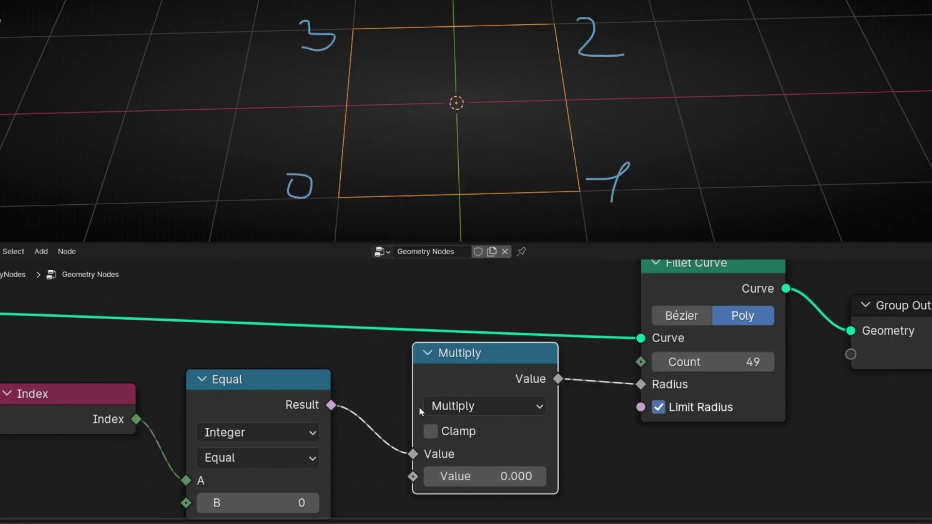
Raise the Multiply node's second value in small increments to 2.300.
{"action": "left_click", "coordinate": [539, 477]}
{"action": "left_click", "coordinate": [539, 477]}
{"action": "left_click", "coordinate": [539, 477]}
{"action": "left_click", "coordinate": [539, 477]}
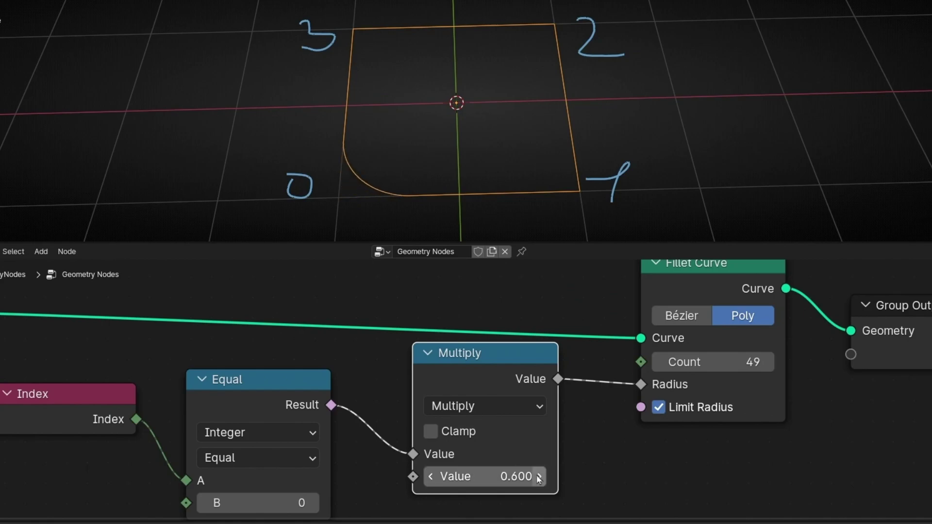
{"action": "left_click", "coordinate": [537, 477]}
{"action": "left_click", "coordinate": [538, 477]}
{"action": "left_click", "coordinate": [537, 478]}
{"action": "left_click", "coordinate": [537, 478]}
{"action": "left_click", "coordinate": [537, 477]}
{"action": "left_click", "coordinate": [537, 477]}
{"action": "left_click", "coordinate": [538, 478]}
{"action": "left_click", "coordinate": [538, 478]}
{"action": "double_click", "coordinate": [539, 477]}
{"action": "left_click", "coordinate": [539, 478]}
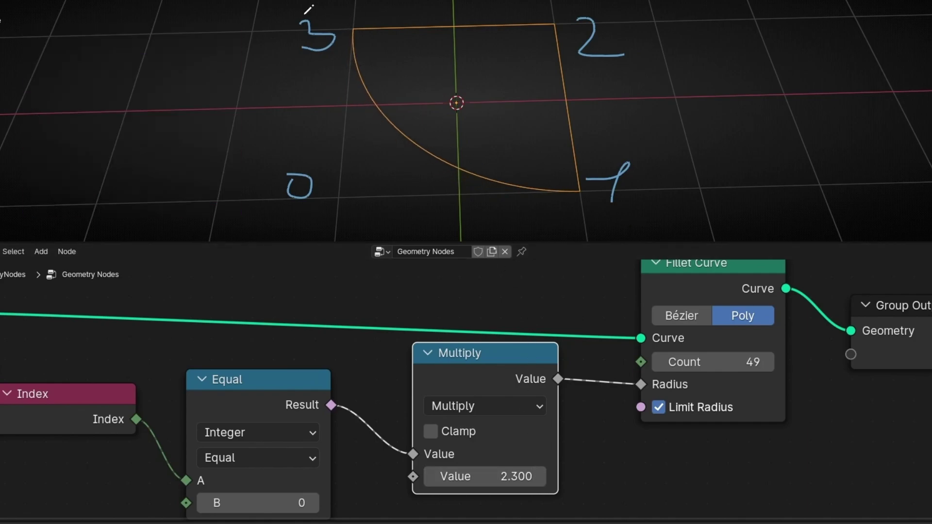
Set the Multiply node's second value to 1.100.
{"action": "mouse_move", "coordinate": [470, 135]}
{"action": "middle_mouse_down"}
{"action": "mouse_move", "coordinate": [531, 104]}
{"action": "mouse_move", "coordinate": [463, 130]}
{"action": "middle_mouse_up"}
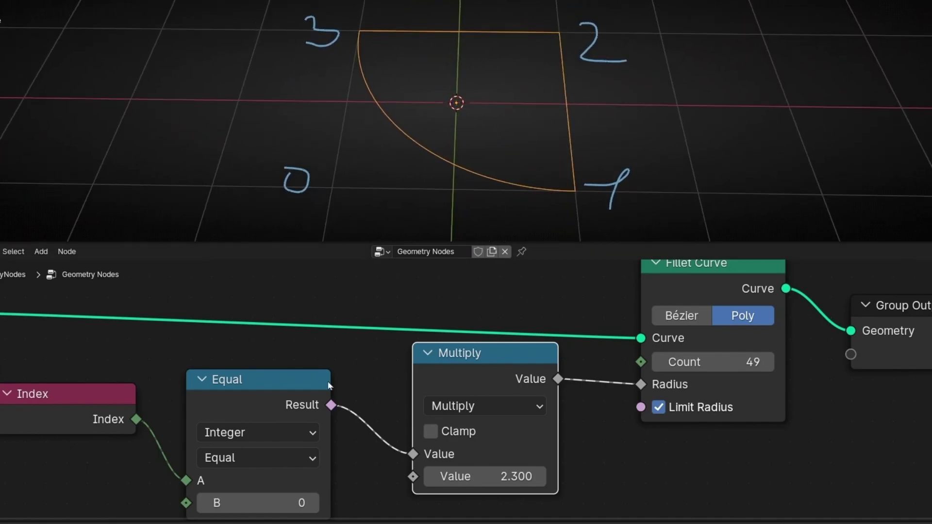
{"action": "left_click_drag", "start_coordinate": [483, 476], "coordinate": [426, 477]}
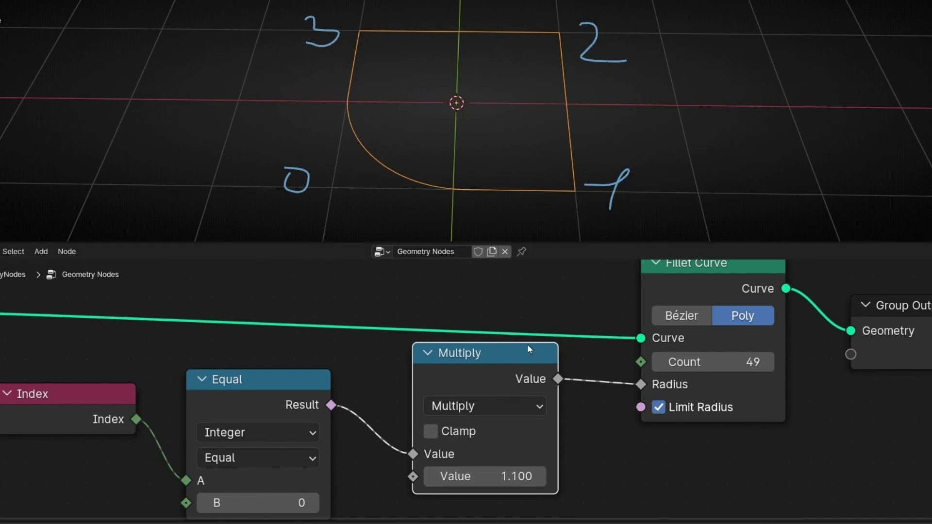
{"action": "scroll", "coordinate": [528, 345], "scroll_direction": "down", "scroll_amount": 5}
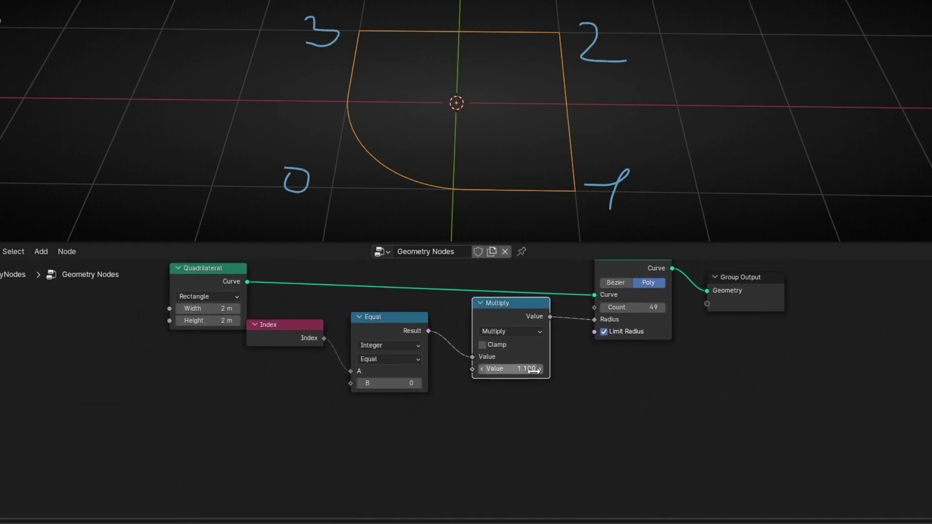
Move the Multiply node slightly aside and duplicate the Equal node, placing the copy below the original.
{"action": "left_click_drag", "start_coordinate": [520, 327], "coordinate": [538, 337]}
{"action": "left_click", "coordinate": [398, 329]}
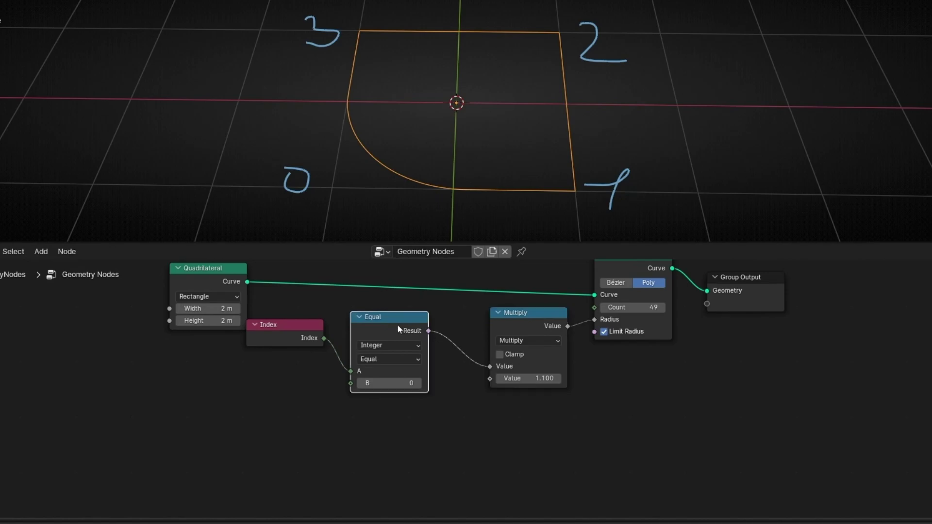
{"action": "key", "text": "shift+d"}
{"action": "left_click", "coordinate": [394, 423]}
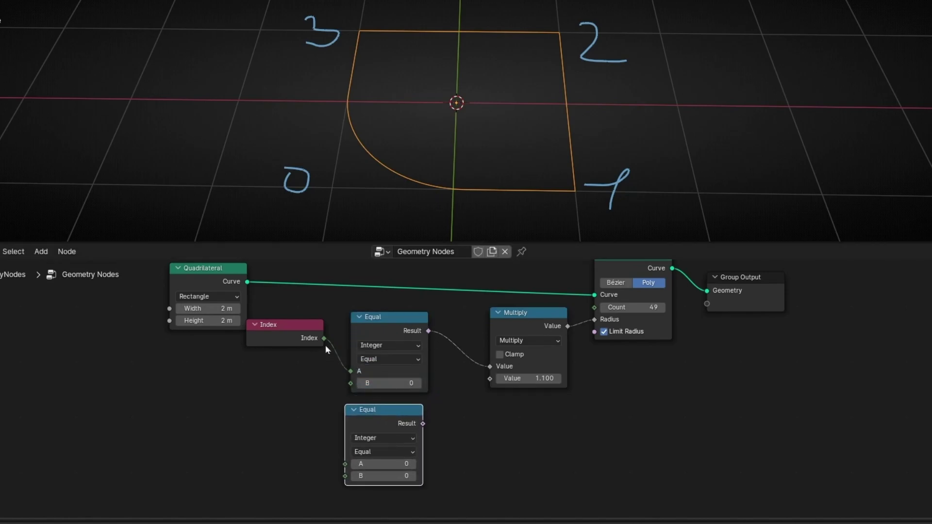
Connect the Index output to the duplicated Equal node's A input and set its B value to 1.
{"action": "left_click", "coordinate": [325, 346]}
{"action": "left_click_drag", "start_coordinate": [324, 339], "coordinate": [345, 464]}
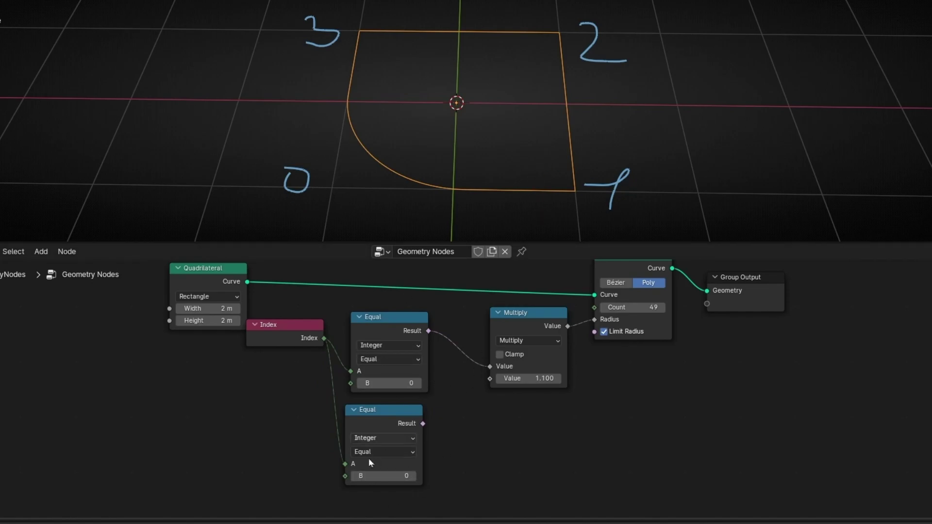
{"action": "left_click", "coordinate": [413, 476]}
Duplicate the Multiply node and insert the copy on the link between the original Equal node and Multiply.
{"action": "left_click_drag", "start_coordinate": [528, 331], "coordinate": [531, 335]}
{"action": "key", "text": "shift+d"}
{"action": "left_click", "coordinate": [491, 330]}
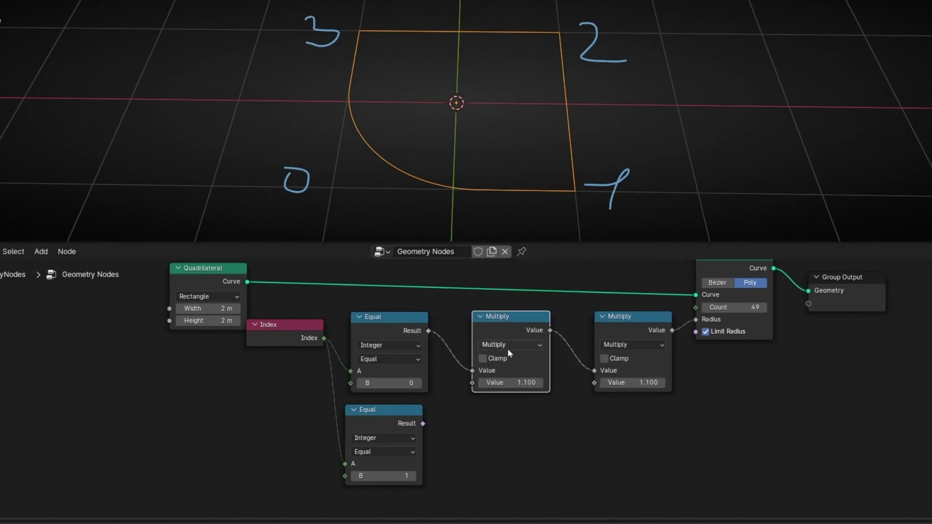
Switch the inserted math node to Add and connect the second Equal node's Result to its second Value input.
{"action": "left_click", "coordinate": [513, 344]}
{"action": "left_click", "coordinate": [489, 373]}
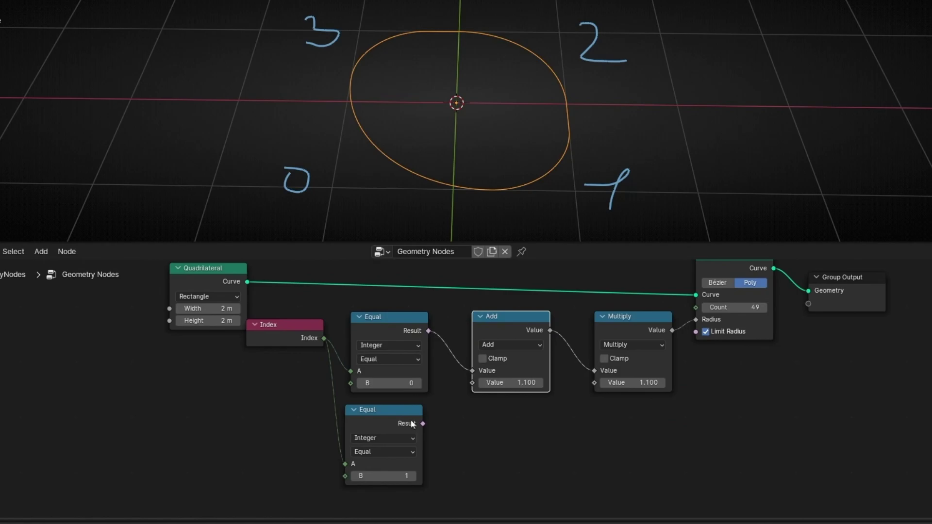
{"action": "left_click_drag", "start_coordinate": [424, 429], "coordinate": [467, 394]}
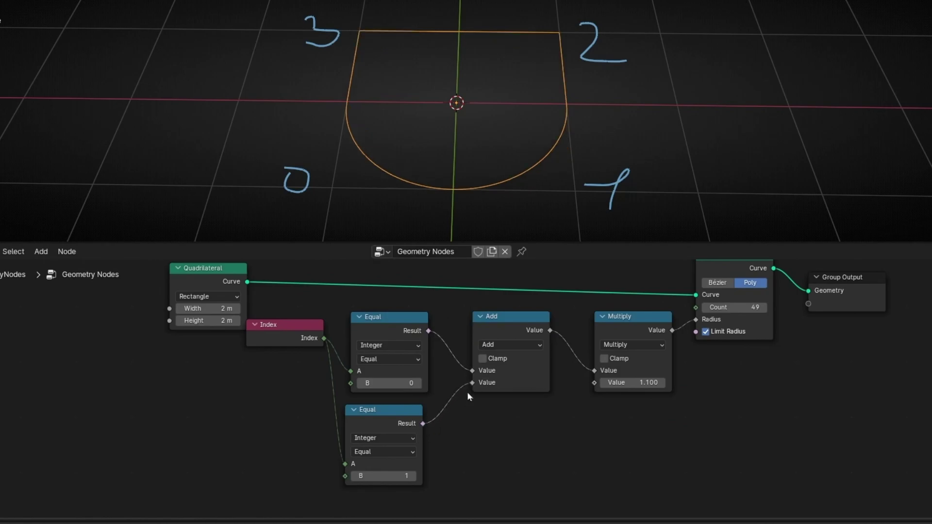
Tidy the positions of the Index and Add nodes and set the Multiply node's second value to 0.730.
{"action": "left_click_drag", "start_coordinate": [286, 335], "coordinate": [261, 397]}
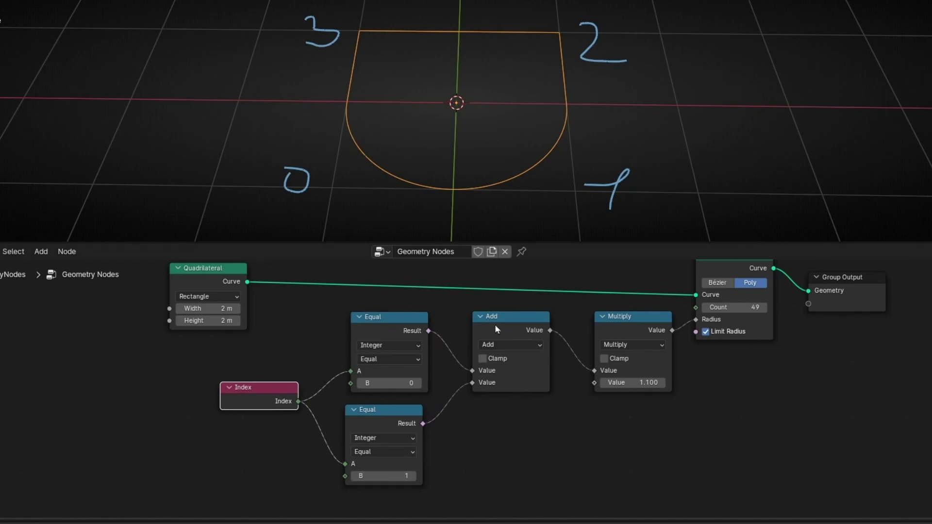
{"action": "left_click_drag", "start_coordinate": [495, 324], "coordinate": [497, 343]}
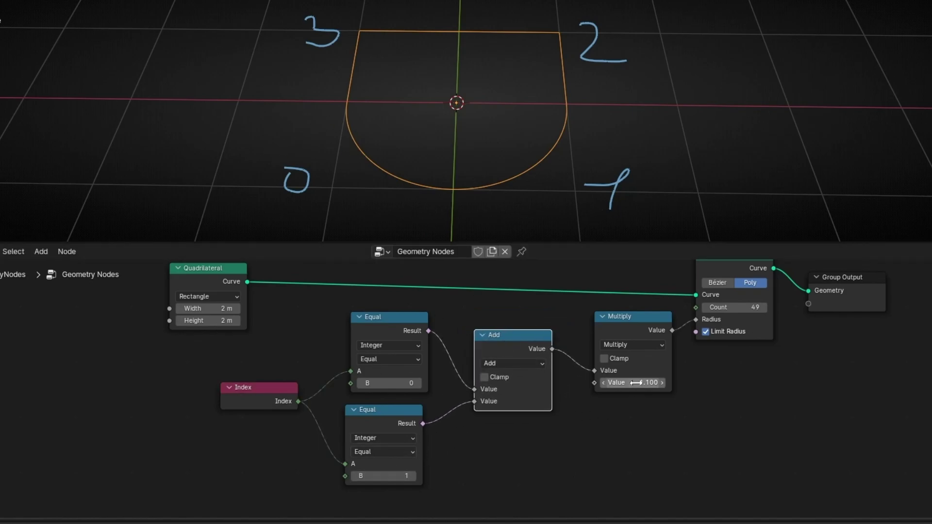
{"action": "mouse_move", "coordinate": [637, 382]}
{"action": "left_mouse_down"}
{"action": "mouse_move", "coordinate": [586, 382]}
{"action": "mouse_move", "coordinate": [613, 382]}
{"action": "left_mouse_up"}
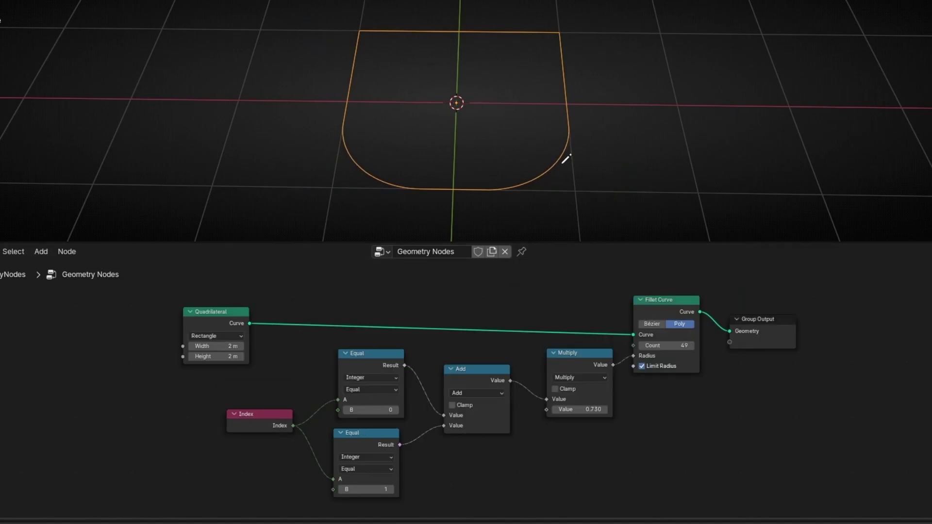
Move Group Output farther from the Fillet Curve node and add a Curve Line node above the node chain.
{"action": "middle_click_drag", "start_coordinate": [845, 321], "coordinate": [551, 358]}
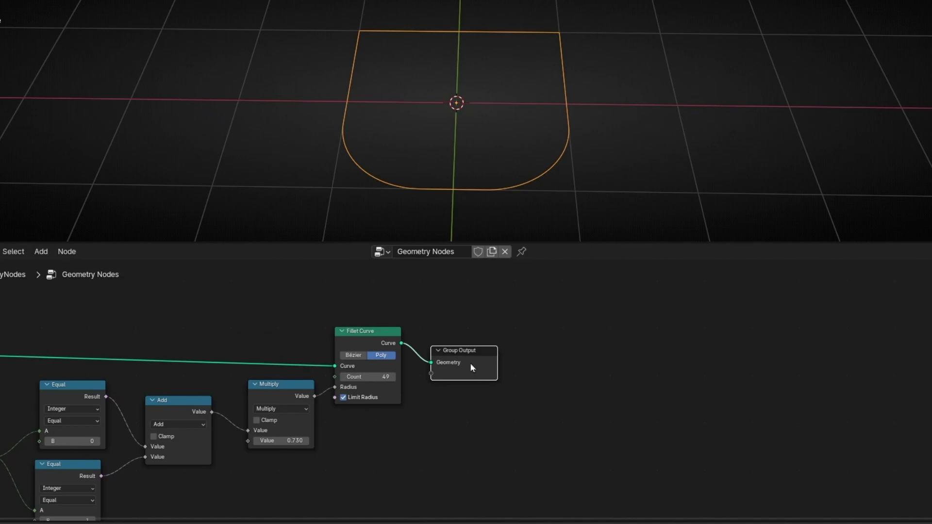
{"action": "left_click_drag", "start_coordinate": [470, 364], "coordinate": [707, 354]}
{"action": "scroll", "coordinate": [397, 327], "scroll_direction": "down", "scroll_amount": 2}
{"action": "middle_click_drag", "start_coordinate": [397, 327], "coordinate": [530, 383]}
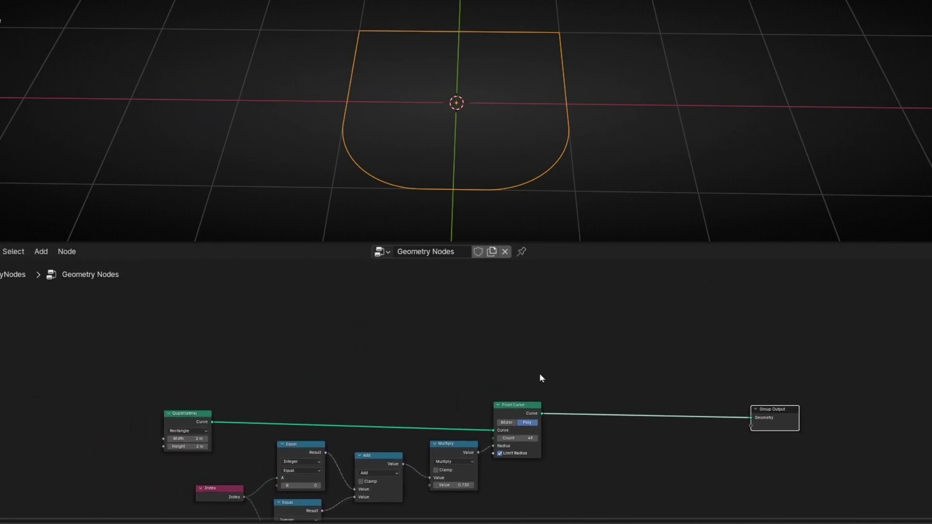
{"action": "key", "text": "shift+a"}
{"action": "type", "text": "curve"}
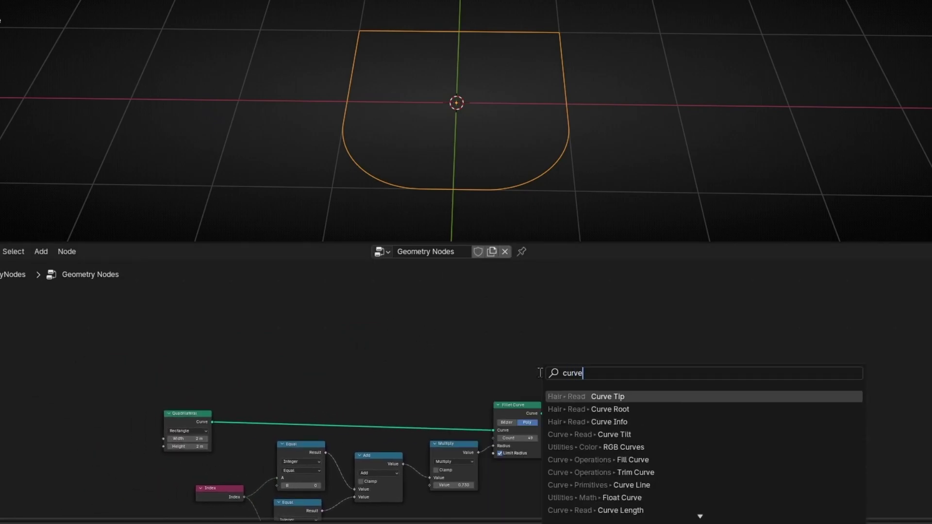
{"action": "type", "text": " l"}
{"action": "key", "text": "Return"}
{"action": "left_click", "coordinate": [417, 309]}
Cut the link from Fillet Curve to Group Output and connect the Curve Line output to Group Output instead.
{"action": "right_click_drag", "start_coordinate": [611, 352], "coordinate": [614, 479], "text": "ctrl"}
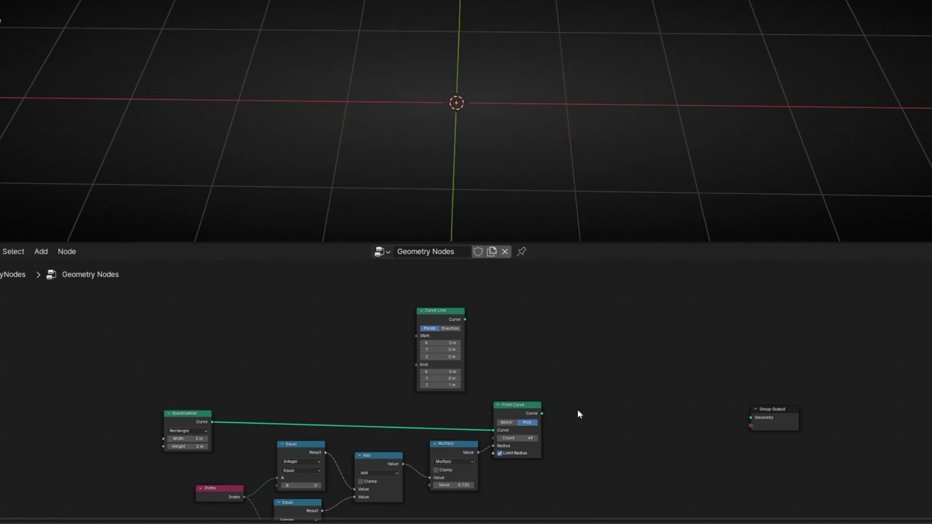
{"action": "right_click_drag", "start_coordinate": [445, 323], "coordinate": [750, 417], "text": "alt"}
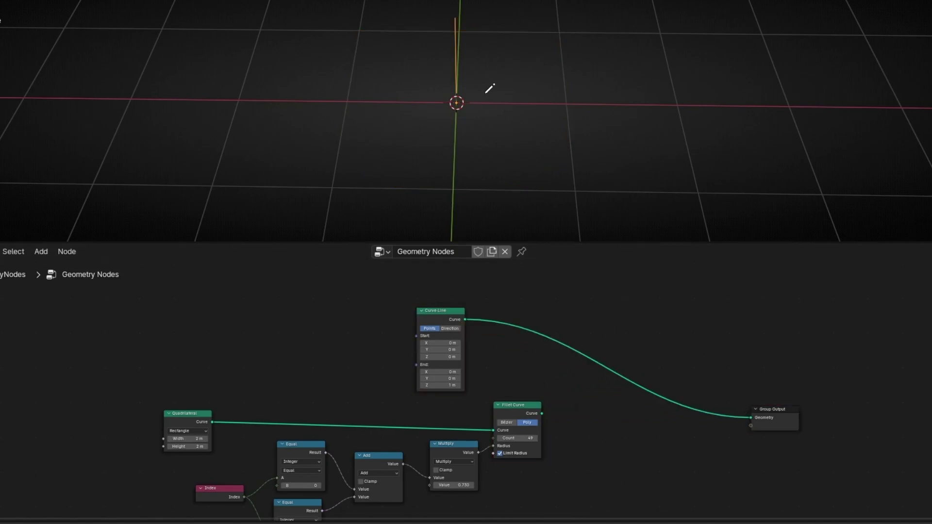
{"action": "middle_click_drag", "start_coordinate": [492, 87], "coordinate": [560, 185]}
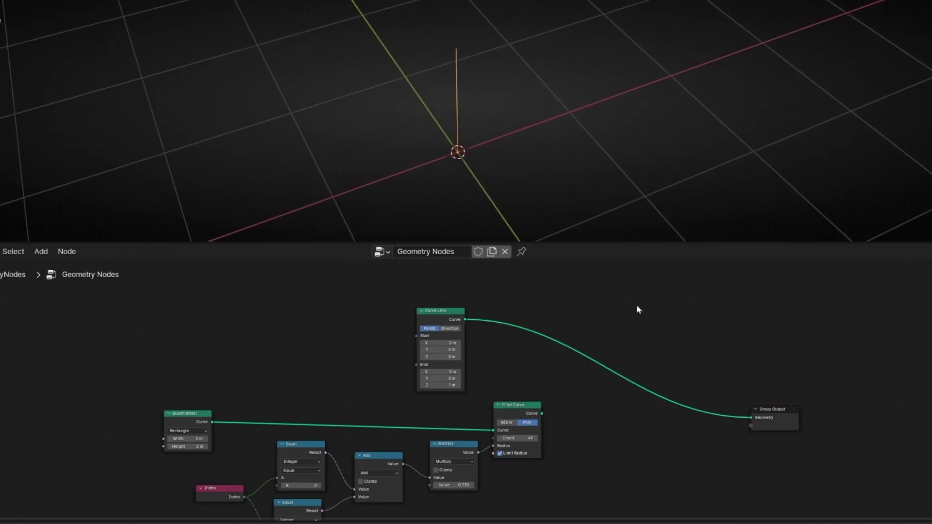
Insert a Curve to Mesh node between Curve Line and Group Output, and bring Group Output closer to it.
{"action": "key", "text": "shift+a"}
{"action": "type", "text": "curve to"}
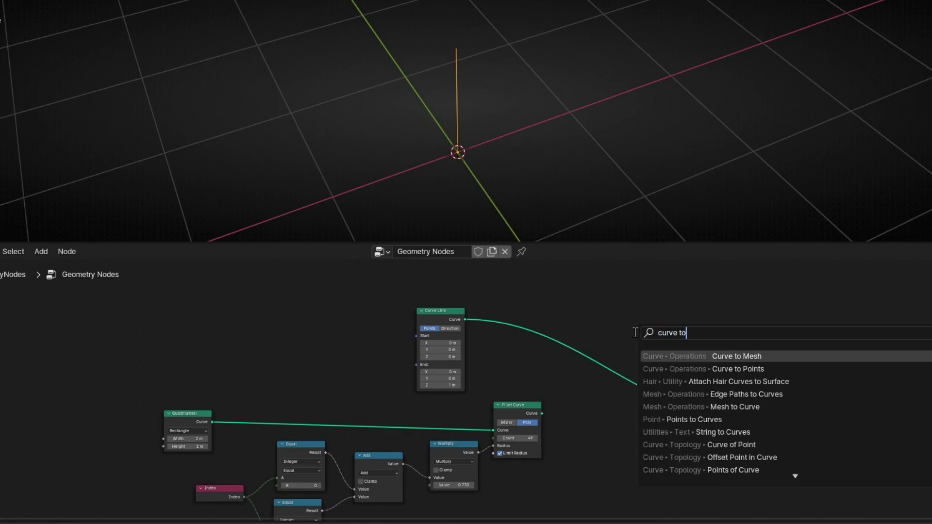
{"action": "key", "text": "Return"}
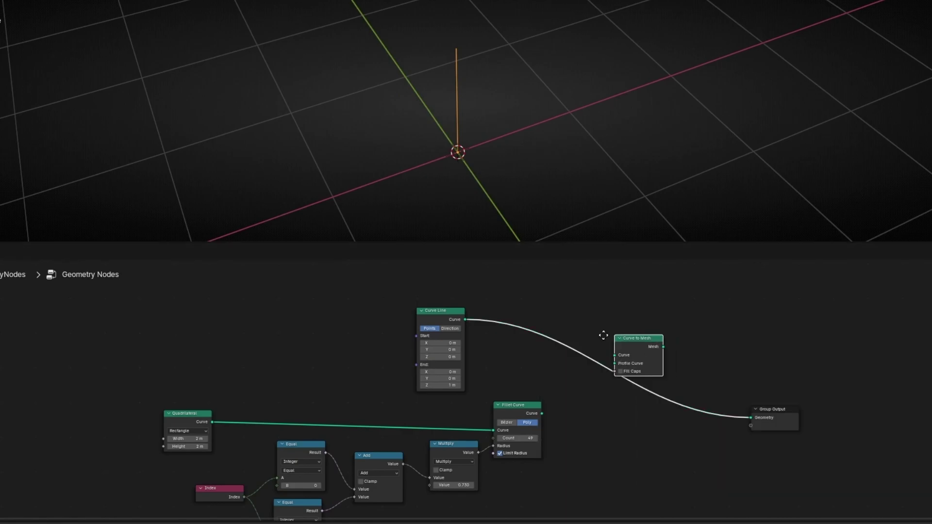
{"action": "left_click", "coordinate": [602, 335]}
{"action": "left_click_drag", "start_coordinate": [793, 409], "coordinate": [732, 345]}
{"action": "scroll", "coordinate": [574, 341], "scroll_direction": "up", "scroll_amount": 8}
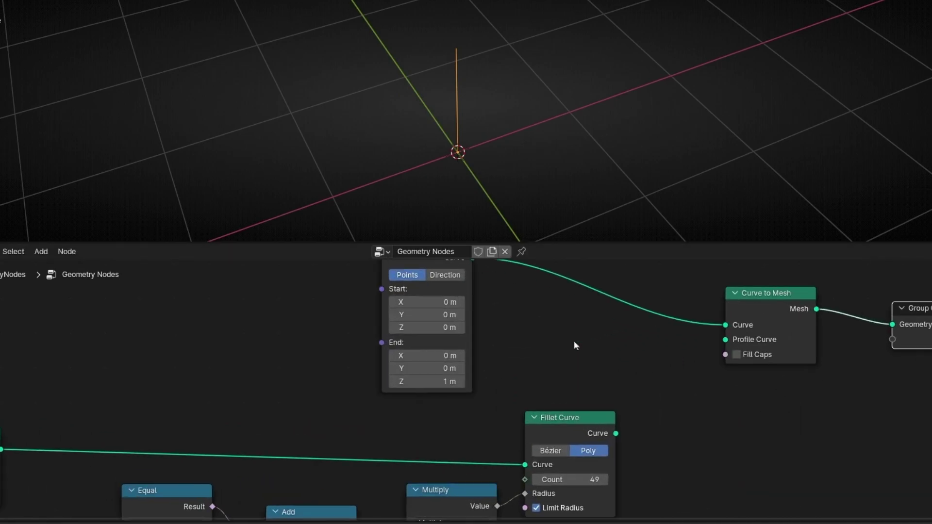
Connect the Fillet Curve output to the Profile Curve input of Curve to Mesh.
{"action": "middle_click_drag", "start_coordinate": [593, 360], "coordinate": [494, 371]}
{"action": "scroll", "coordinate": [470, 134], "scroll_direction": "up", "scroll_amount": 2}
{"action": "middle_click_drag", "start_coordinate": [474, 130], "coordinate": [458, 111]}
{"action": "left_click_drag", "start_coordinate": [516, 446], "coordinate": [616, 353]}
{"action": "scroll", "coordinate": [528, 155], "scroll_direction": "down", "scroll_amount": 3}
{"action": "middle_click_drag", "start_coordinate": [529, 154], "coordinate": [444, 94]}
{"action": "middle_click_drag", "start_coordinate": [558, 206], "coordinate": [496, 84]}
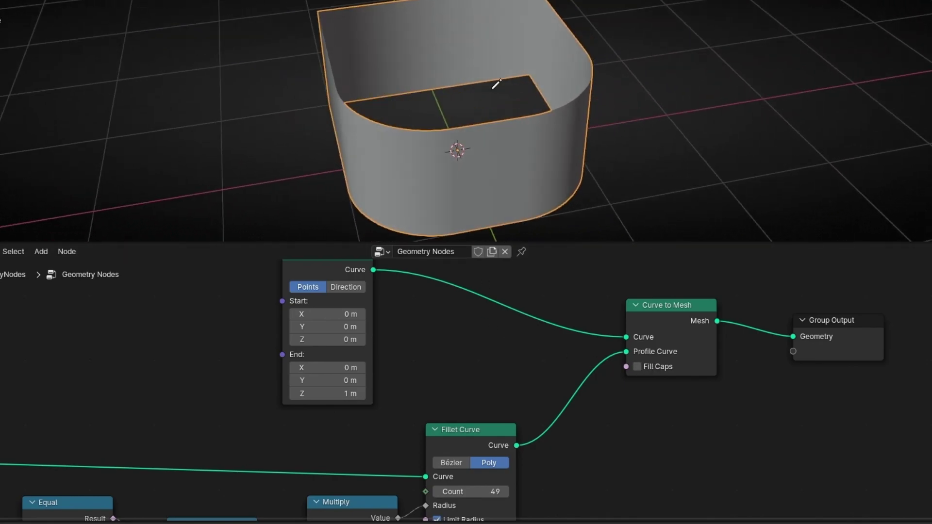
Enable Fill Caps on the Curve to Mesh node to close the open ends of the extruded shape.
{"action": "mouse_move", "coordinate": [379, 45]}
{"action": "left_mouse_down"}
{"action": "mouse_move", "coordinate": [477, 65]}
{"action": "mouse_move", "coordinate": [482, 81]}
{"action": "left_mouse_up"}
{"action": "right_click_drag", "start_coordinate": [482, 81], "coordinate": [435, 24]}
{"action": "left_click", "coordinate": [644, 365]}
{"action": "middle_click_drag", "start_coordinate": [397, 99], "coordinate": [388, 78]}
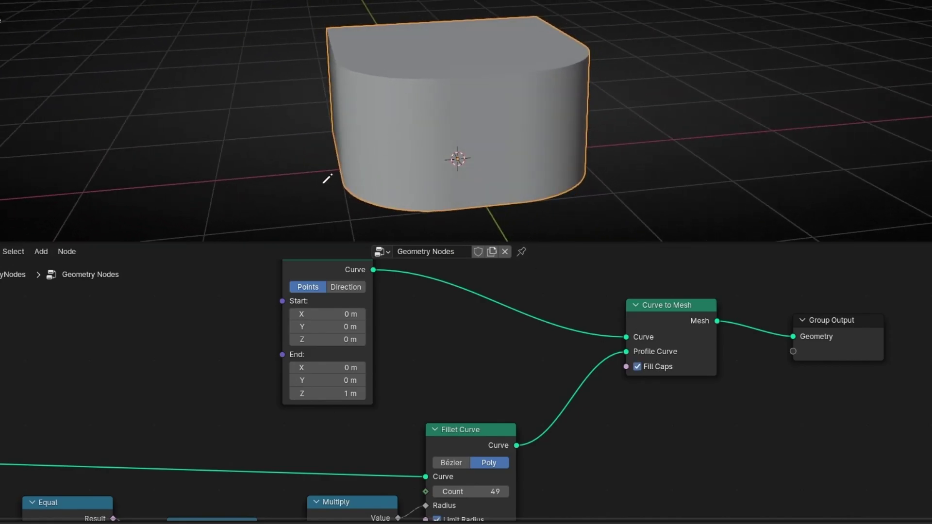
Undo the annotation stroke beside the mesh and set the Curve Line's End Z to 0.43 m.
{"action": "left_click_drag", "start_coordinate": [327, 179], "coordinate": [315, 51]}
{"action": "key", "text": "ctrl+z"}
{"action": "scroll", "coordinate": [331, 409], "scroll_direction": "up", "scroll_amount": 2}
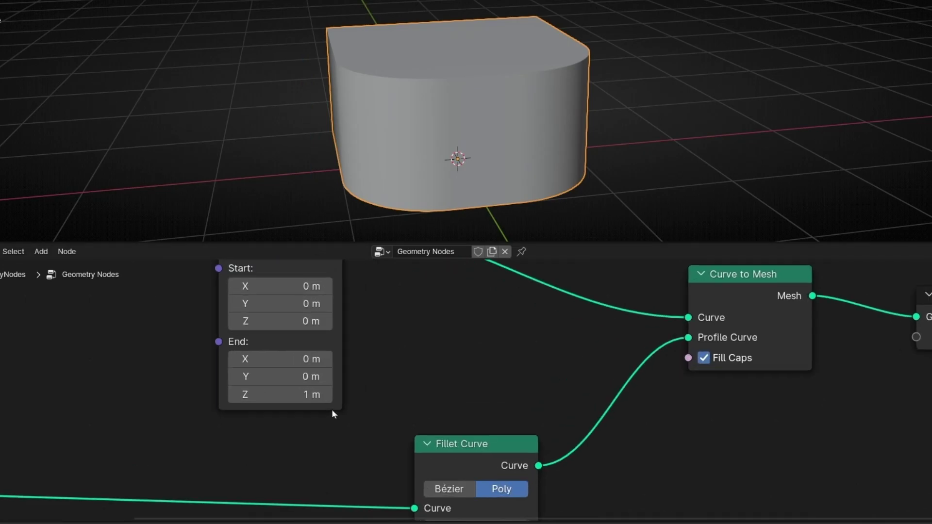
{"action": "mouse_move", "coordinate": [282, 395]}
{"action": "left_mouse_down"}
{"action": "mouse_move", "coordinate": [248, 394]}
{"action": "mouse_move", "coordinate": [276, 395]}
{"action": "mouse_move", "coordinate": [267, 394]}
{"action": "left_mouse_up"}
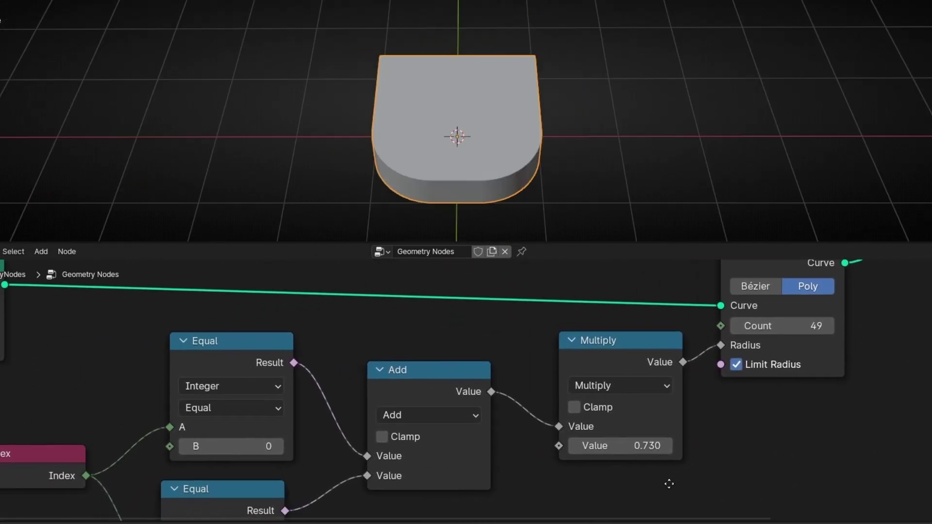
Cycle the second Equal node's B value through 2, 3 and 0 and back to 1 to round different corners.
{"action": "middle_click_drag", "start_coordinate": [670, 484], "coordinate": [571, 494]}
{"action": "middle_click_drag", "start_coordinate": [506, 495], "coordinate": [536, 438]}
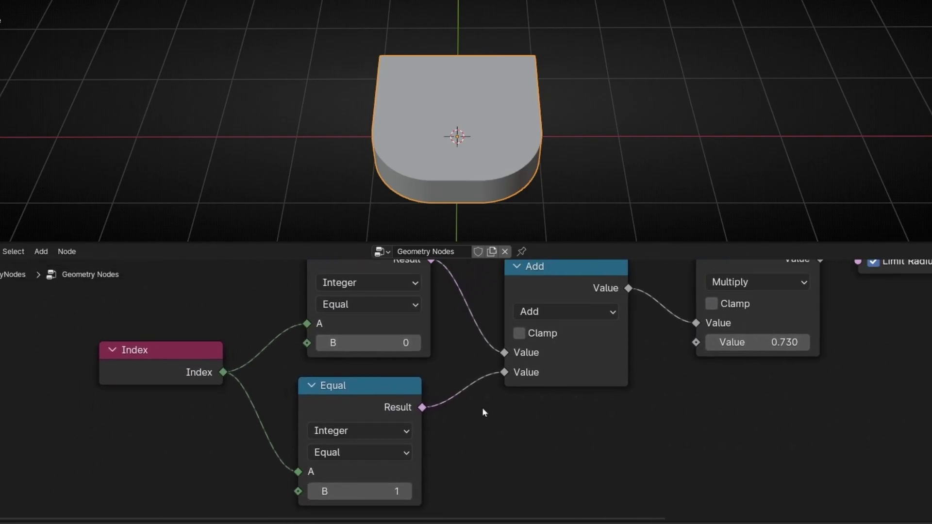
{"action": "left_click", "coordinate": [405, 491]}
{"action": "middle_click_drag", "start_coordinate": [439, 121], "coordinate": [443, 147]}
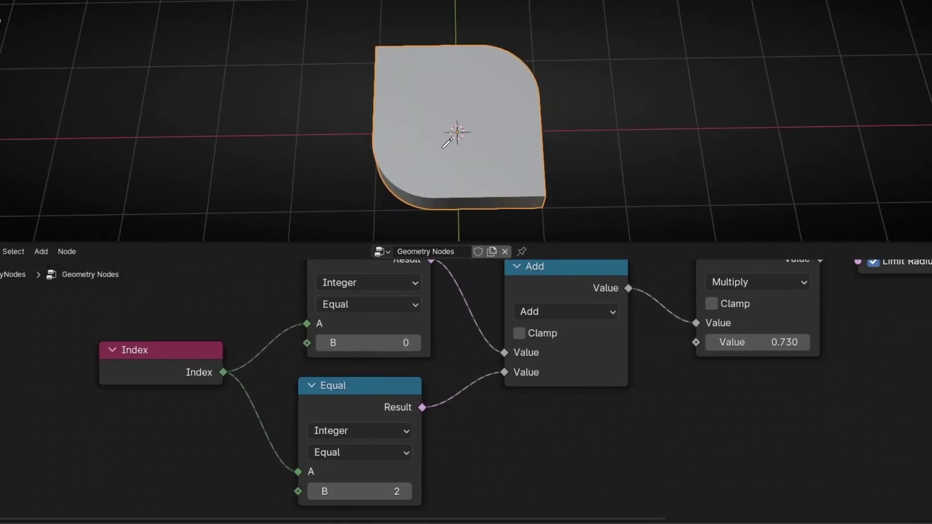
{"action": "left_click", "coordinate": [406, 491]}
{"action": "left_click", "coordinate": [316, 493]}
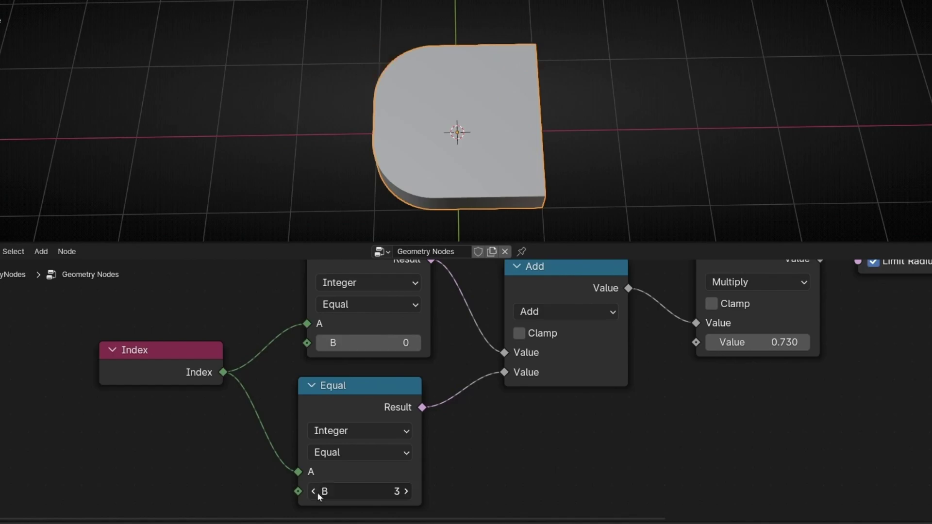
{"action": "left_click", "coordinate": [318, 493]}
{"action": "left_click", "coordinate": [314, 492]}
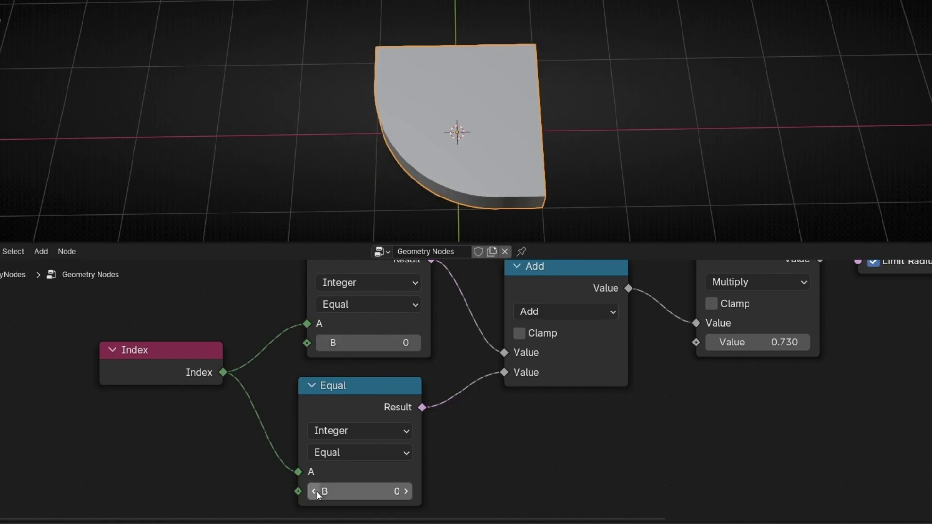
{"action": "left_click", "coordinate": [406, 492]}
Set the Quadrilateral's Width to 4.1 m and its Height to 5.6 m.
{"action": "scroll", "coordinate": [328, 339], "scroll_direction": "down", "scroll_amount": 2}
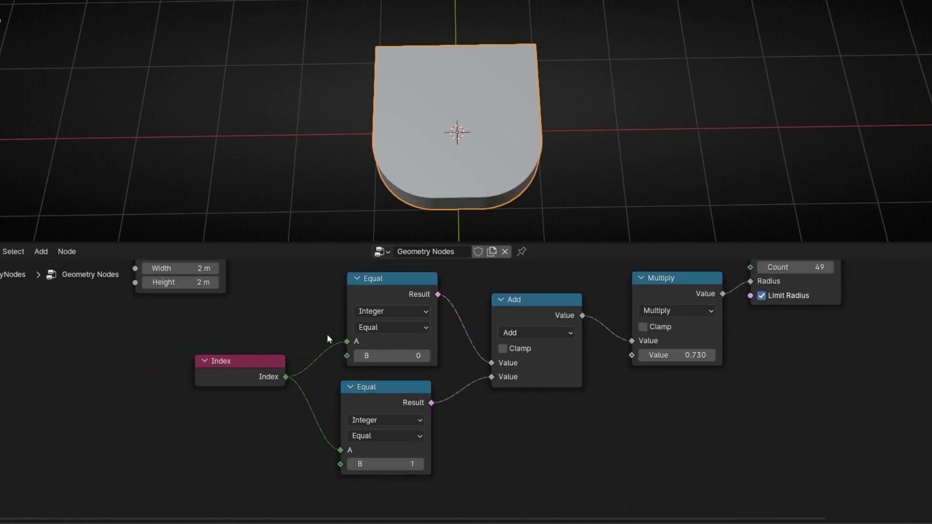
{"action": "middle_click_drag", "start_coordinate": [328, 339], "coordinate": [443, 418]}
{"action": "left_click_drag", "start_coordinate": [294, 348], "coordinate": [318, 361]}
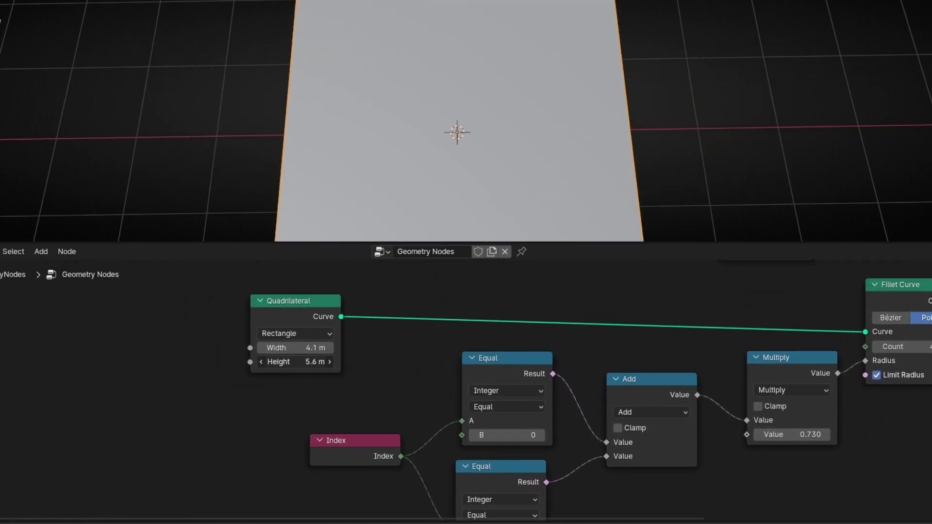
{"action": "scroll", "coordinate": [466, 104], "scroll_direction": "down", "scroll_amount": 7}
{"action": "middle_click_drag", "start_coordinate": [467, 104], "coordinate": [366, 157]}
{"action": "scroll", "coordinate": [436, 141], "scroll_direction": "up", "scroll_amount": 2}
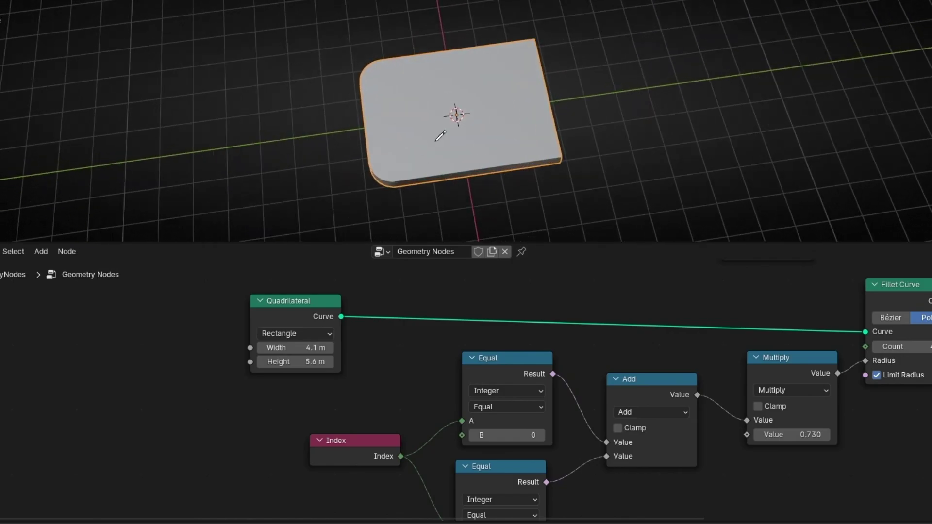
Raise the Multiply node's second value to 6.490 and inspect the rounded side of the mesh up close.
{"action": "middle_click_drag", "start_coordinate": [505, 427], "coordinate": [409, 363]}
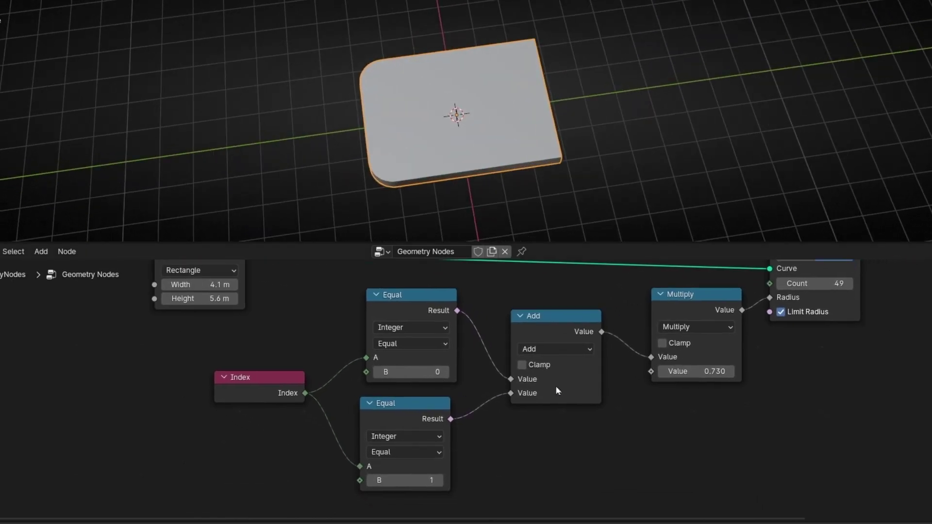
{"action": "left_click_drag", "start_coordinate": [692, 372], "coordinate": [826, 371]}
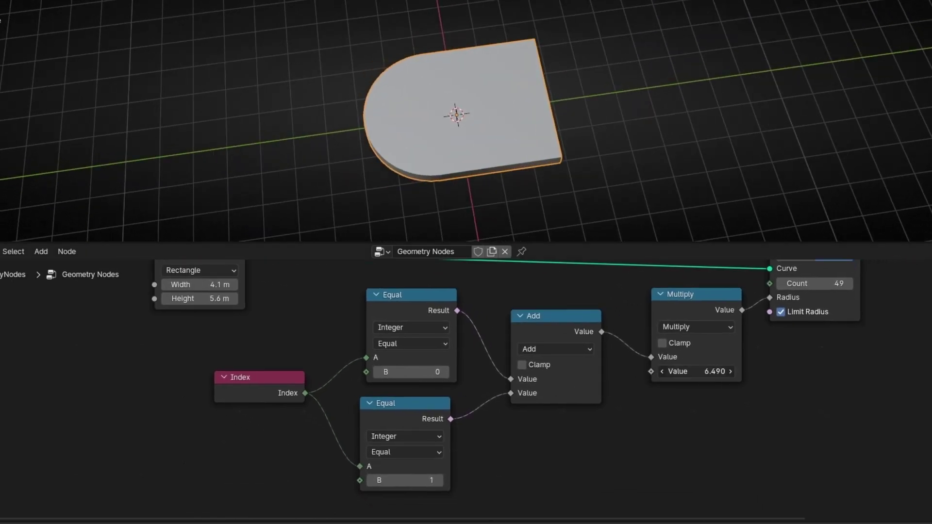
{"action": "middle_click_drag", "start_coordinate": [443, 156], "coordinate": [611, 87]}
{"action": "scroll", "coordinate": [569, 150], "scroll_direction": "up", "scroll_amount": 4}
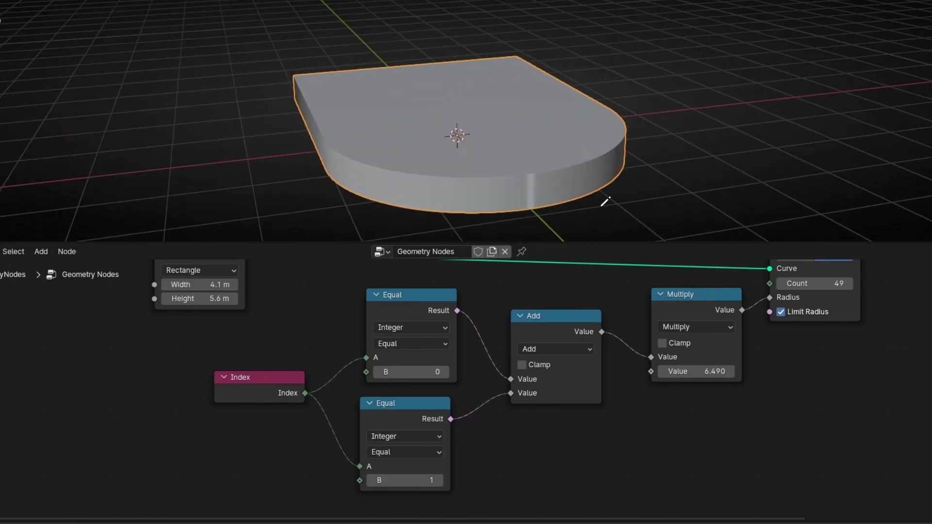
{"action": "middle_click_drag", "start_coordinate": [604, 191], "coordinate": [453, 115]}
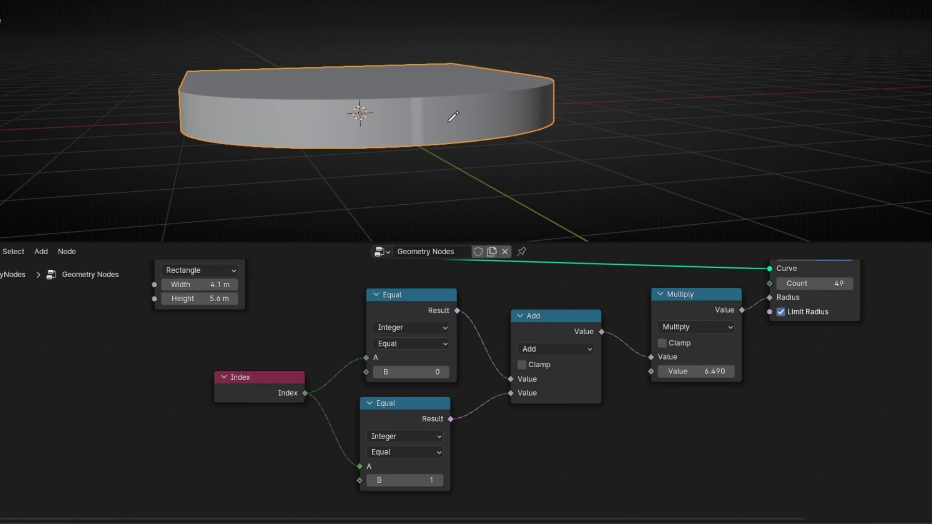
{"action": "left_click_drag", "start_coordinate": [392, 154], "coordinate": [419, 93]}
{"action": "key", "text": "ctrl+z"}
Move Group Output farther away from Curve to Mesh to make room on the link between them.
{"action": "mouse_move", "coordinate": [710, 372]}
{"action": "middle_mouse_down"}
{"action": "mouse_move", "coordinate": [422, 391]}
{"action": "mouse_move", "coordinate": [398, 409]}
{"action": "middle_mouse_up"}
{"action": "middle_click_drag", "start_coordinate": [566, 338], "coordinate": [392, 428]}
{"action": "scroll", "coordinate": [449, 390], "scroll_direction": "down", "scroll_amount": 5}
{"action": "middle_click_drag", "start_coordinate": [516, 352], "coordinate": [371, 396]}
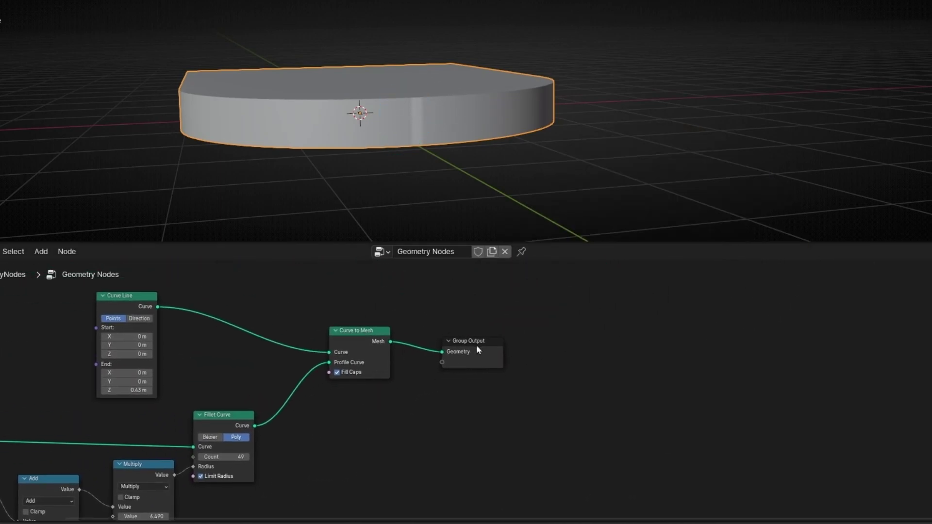
{"action": "left_click_drag", "start_coordinate": [477, 346], "coordinate": [600, 335]}
{"action": "scroll", "coordinate": [444, 143], "scroll_direction": "up", "scroll_amount": 2}
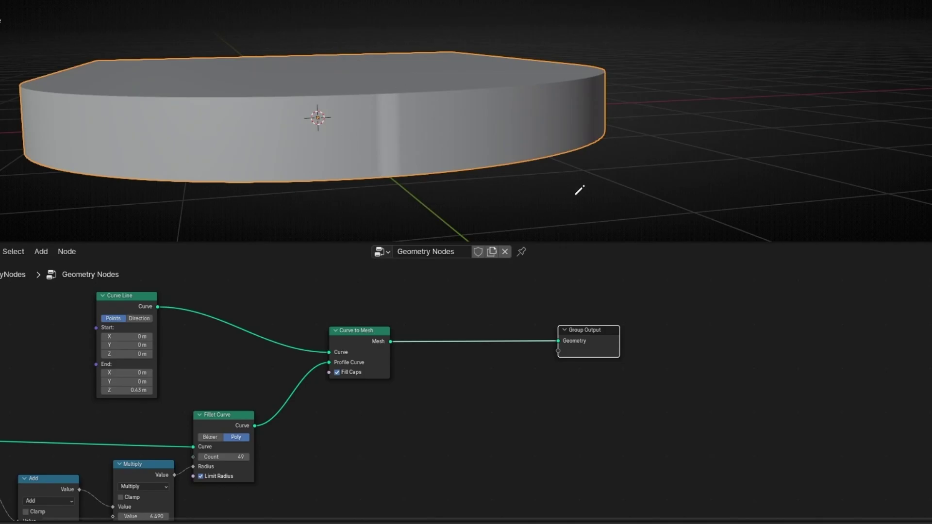
Inspect the edge distribution along the rounded side in wireframe, then return to solid shading.
{"action": "key", "text": "shift+z"}
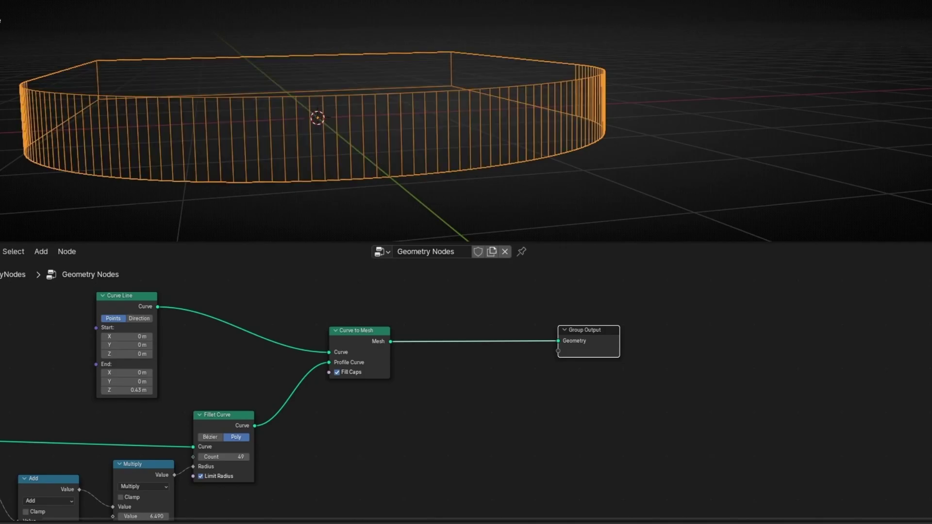
{"action": "mouse_move", "coordinate": [408, 126]}
{"action": "middle_mouse_down"}
{"action": "mouse_move", "coordinate": [349, 141]}
{"action": "mouse_move", "coordinate": [241, 145]}
{"action": "mouse_move", "coordinate": [442, 126]}
{"action": "middle_mouse_up"}
{"action": "key", "text": "shift+z"}
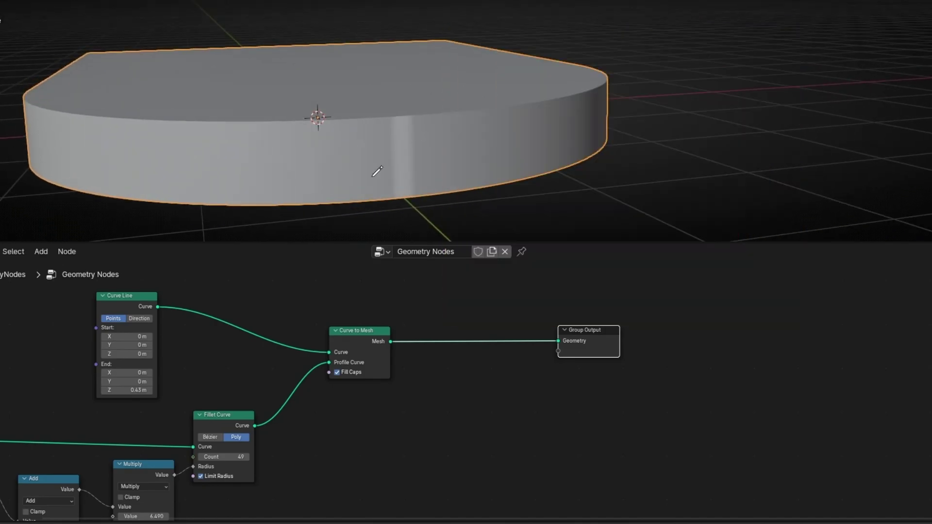
Insert a Set Material node between Curve to Mesh and Group Output, with Material as its material.
{"action": "key", "text": "shift+a"}
{"action": "type", "text": "set"}
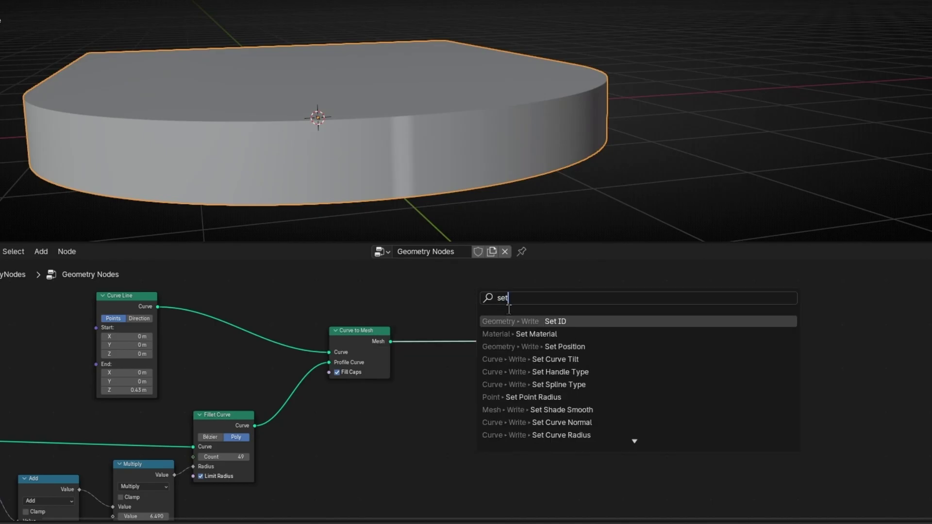
{"action": "left_click", "coordinate": [531, 339]}
{"action": "left_click", "coordinate": [456, 323]}
Change the material's Base Color to a bright blue and show the viewport in Material Preview shading.
{"action": "left_click", "coordinate": [776, 390]}
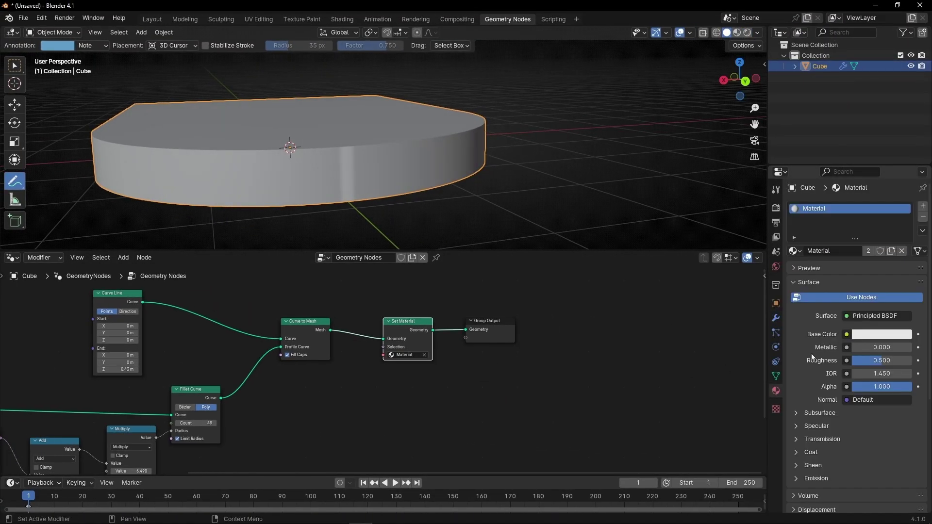
{"action": "left_click", "coordinate": [881, 334]}
{"action": "left_click", "coordinate": [866, 182]}
{"action": "left_click", "coordinate": [738, 33]}
Examine the shading of the rounded side up close in a maximized viewport, then restore the normal layout.
{"action": "key", "text": "ctrl+space"}
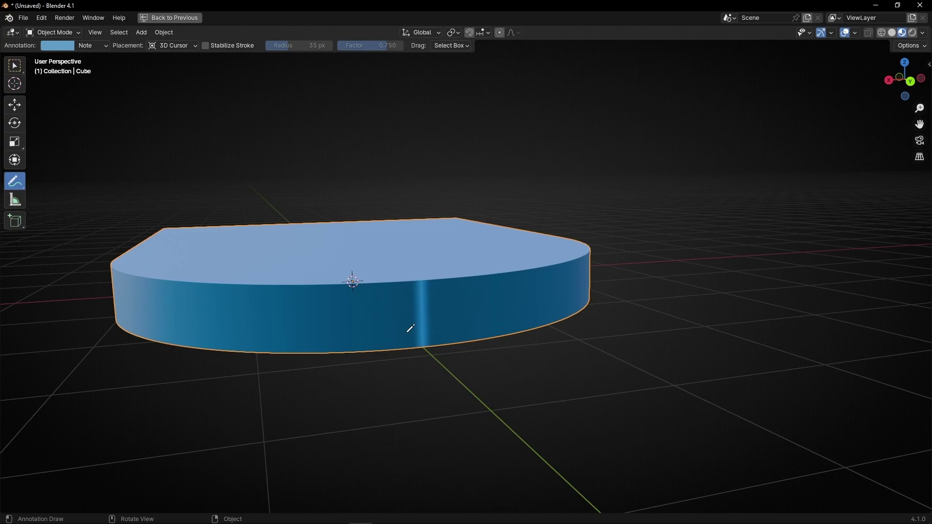
{"action": "scroll", "coordinate": [410, 329], "scroll_direction": "up", "scroll_amount": 3}
{"action": "middle_click_drag", "start_coordinate": [411, 329], "coordinate": [488, 251]}
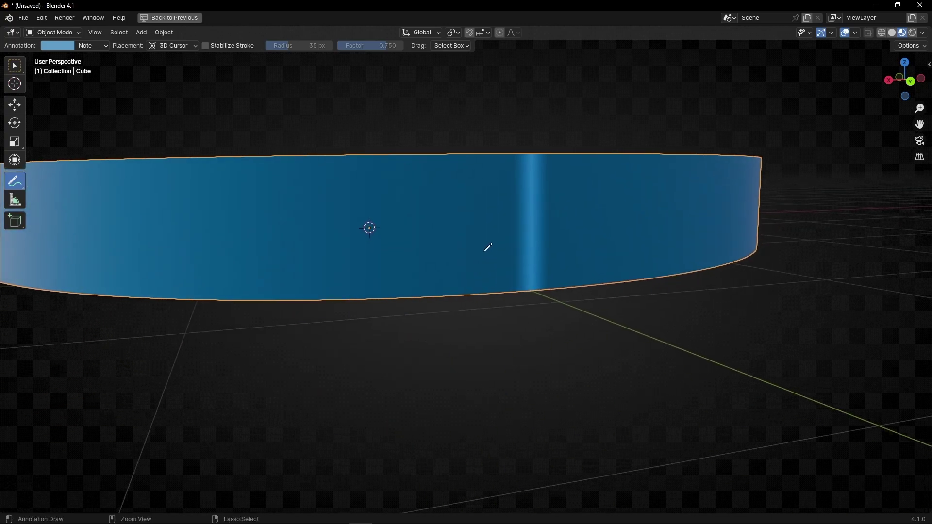
{"action": "key", "text": "ctrl+space"}
{"action": "middle_click_drag", "start_coordinate": [454, 162], "coordinate": [443, 150]}
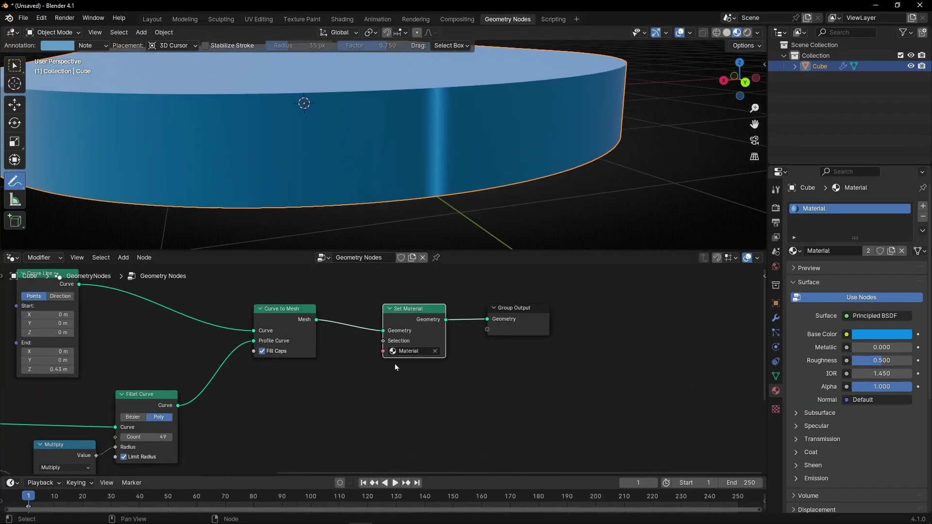
Insert a Merge by Distance node on the link between Curve to Mesh and Set Material.
{"action": "scroll", "coordinate": [396, 367], "scroll_direction": "up", "scroll_amount": 2}
{"action": "middle_click_drag", "start_coordinate": [295, 310], "coordinate": [364, 366]}
{"action": "left_click_drag", "start_coordinate": [315, 344], "coordinate": [269, 351]}
{"action": "key", "text": "shift+a"}
{"action": "mouse_move", "coordinate": [269, 351]}
{"action": "type", "text": "merg"}
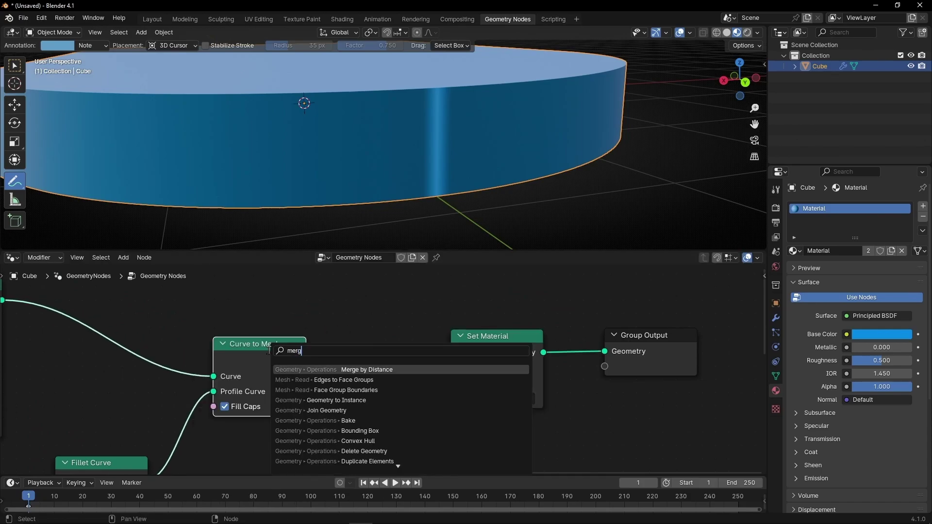
{"action": "key", "text": "Return"}
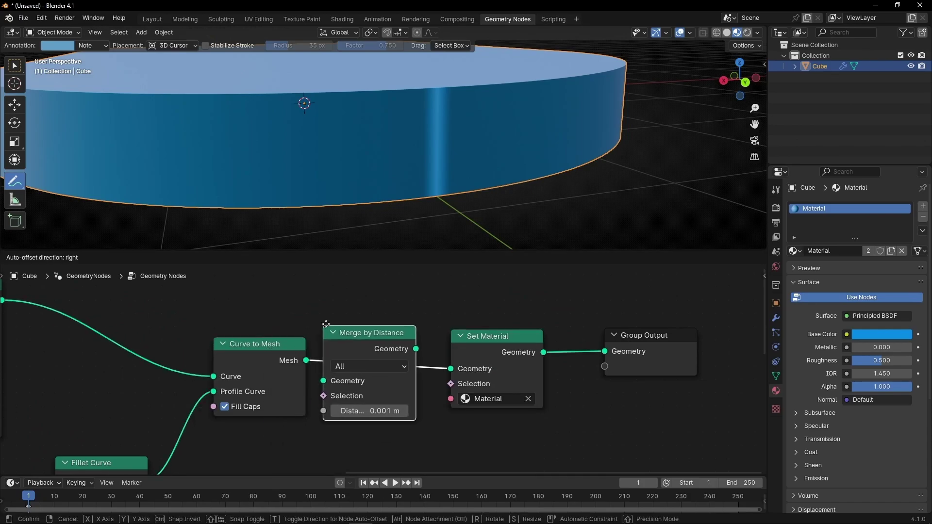
{"action": "left_click", "coordinate": [359, 325]}
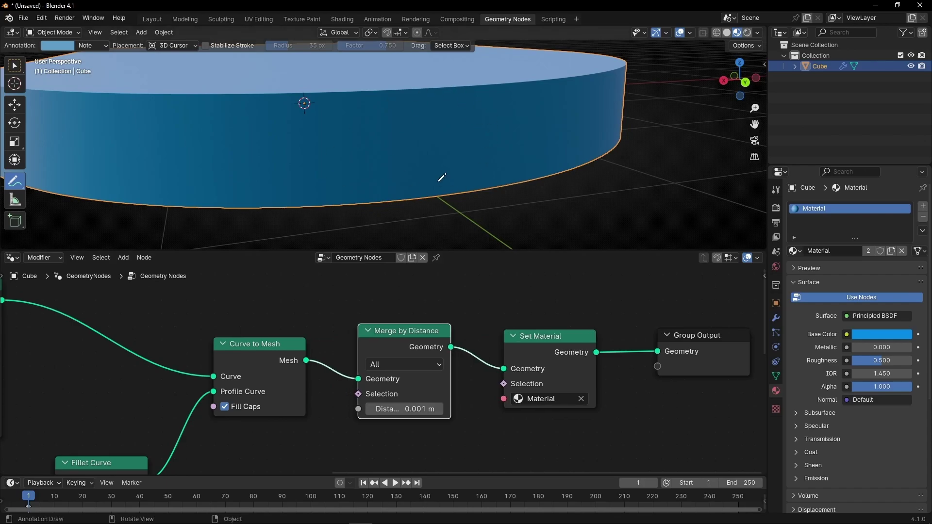
Check the merged mesh in wireframe, then compare its material shading with Merge by Distance muted and unmuted.
{"action": "left_click", "coordinate": [716, 37]}
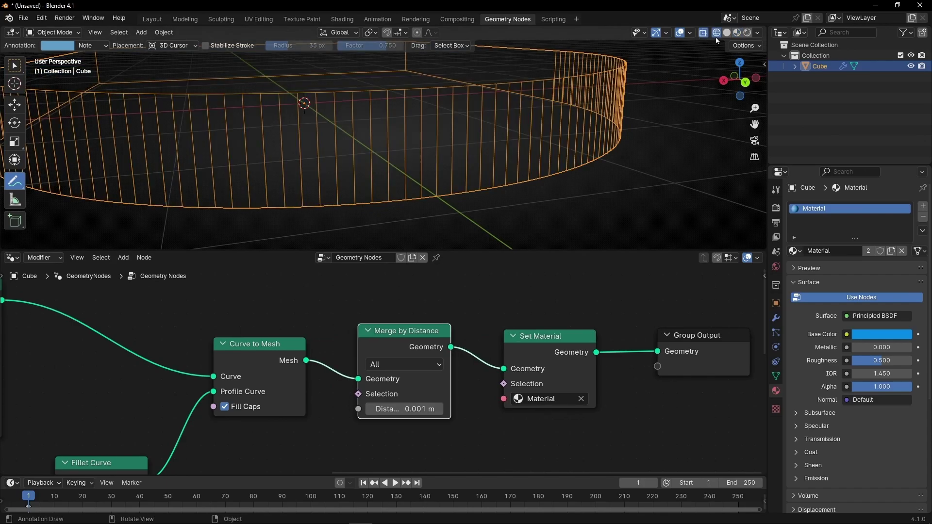
{"action": "left_click", "coordinate": [737, 33]}
{"action": "key", "text": "m"}
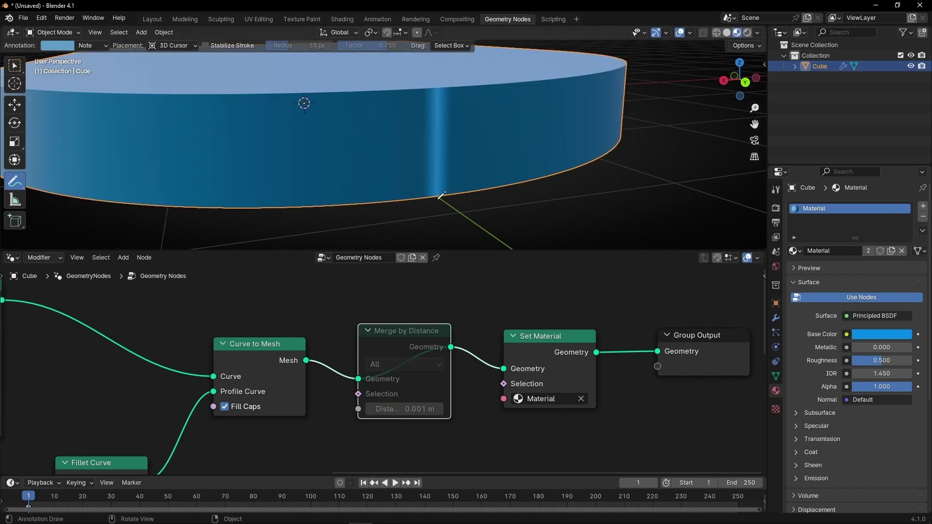
{"action": "key", "text": "m"}
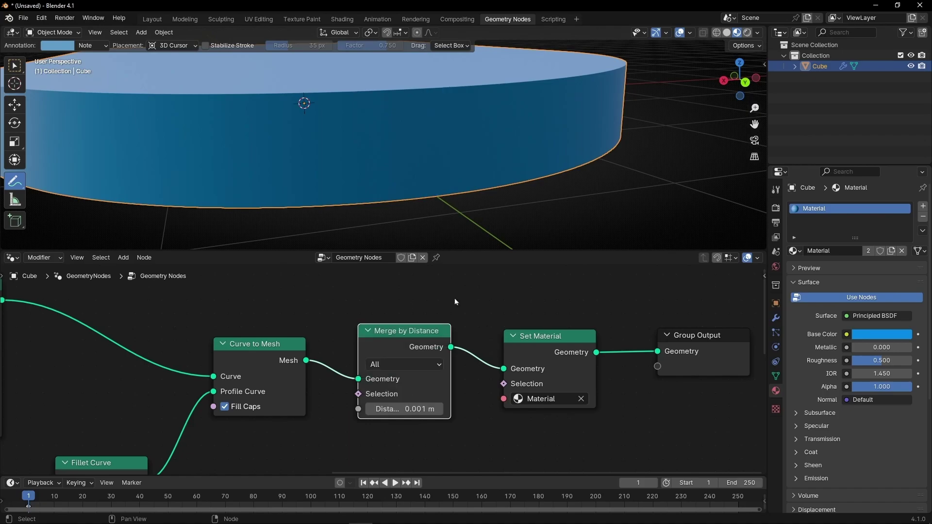
Examine the mesh from several distances and angles, muting Merge by Distance once and re-enabling it to compare the rounded side.
{"action": "scroll", "coordinate": [454, 231], "scroll_direction": "down", "scroll_amount": 3}
{"action": "middle_click_drag", "start_coordinate": [432, 213], "coordinate": [389, 212], "text": "shift"}
{"action": "left_click_drag", "start_coordinate": [488, 180], "coordinate": [495, 189]}
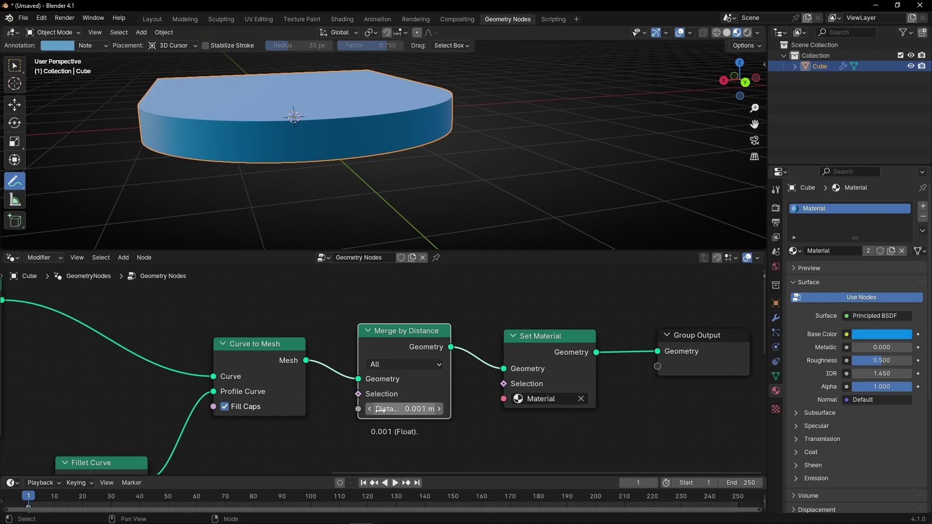
{"action": "scroll", "coordinate": [316, 178], "scroll_direction": "up", "scroll_amount": 5}
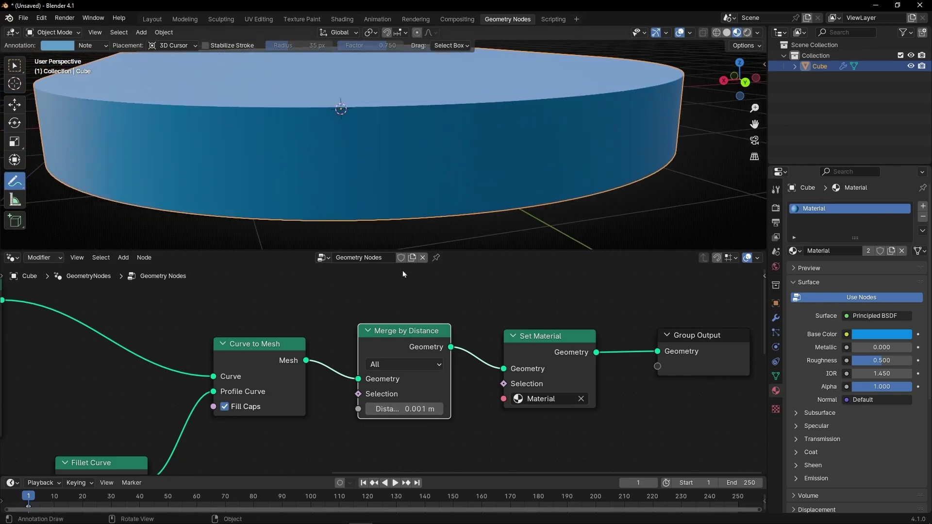
{"action": "key", "text": "m"}
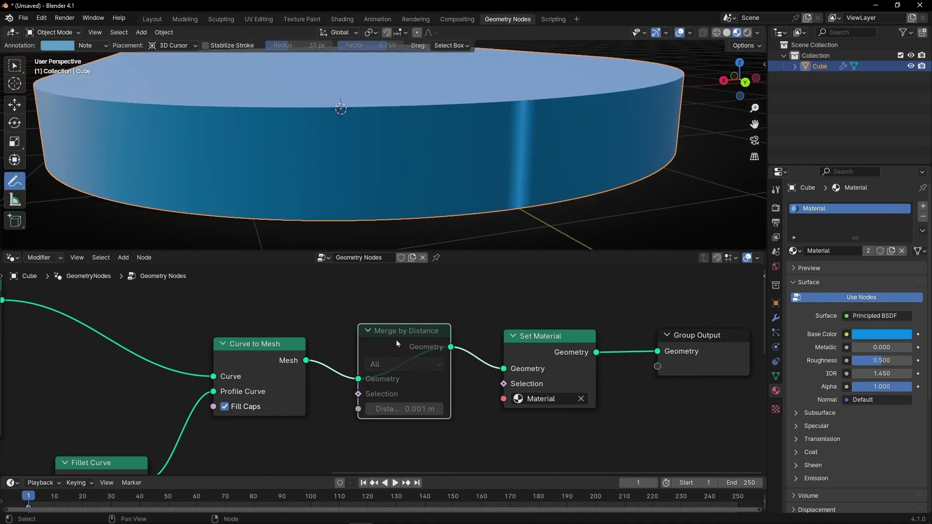
{"action": "key", "text": "m"}
{"action": "scroll", "coordinate": [494, 174], "scroll_direction": "down", "scroll_amount": 3}
{"action": "scroll", "coordinate": [431, 181], "scroll_direction": "up", "scroll_amount": 6}
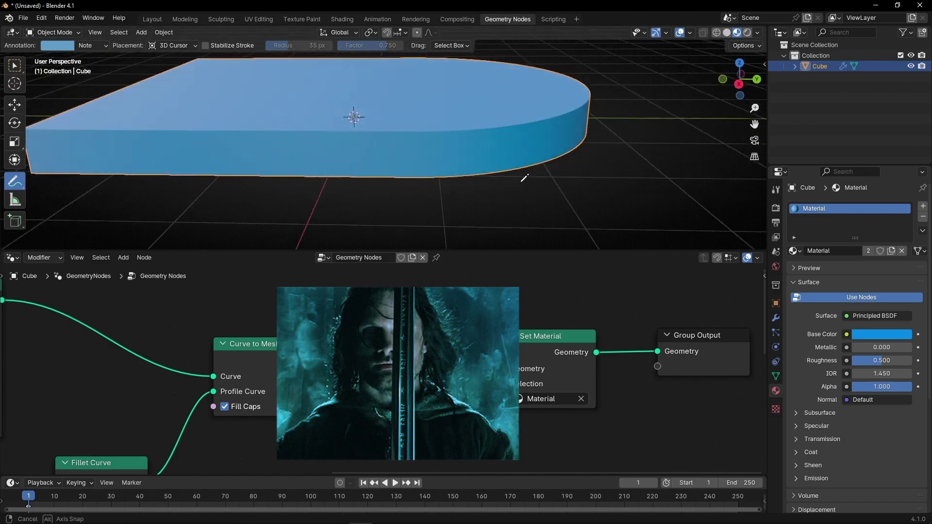
{"action": "middle_click_drag", "start_coordinate": [449, 199], "coordinate": [457, 207]}
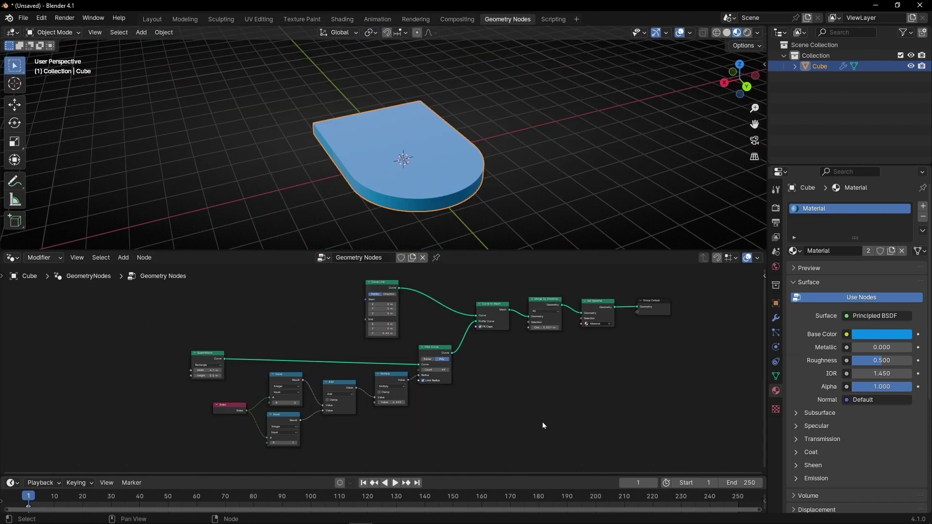